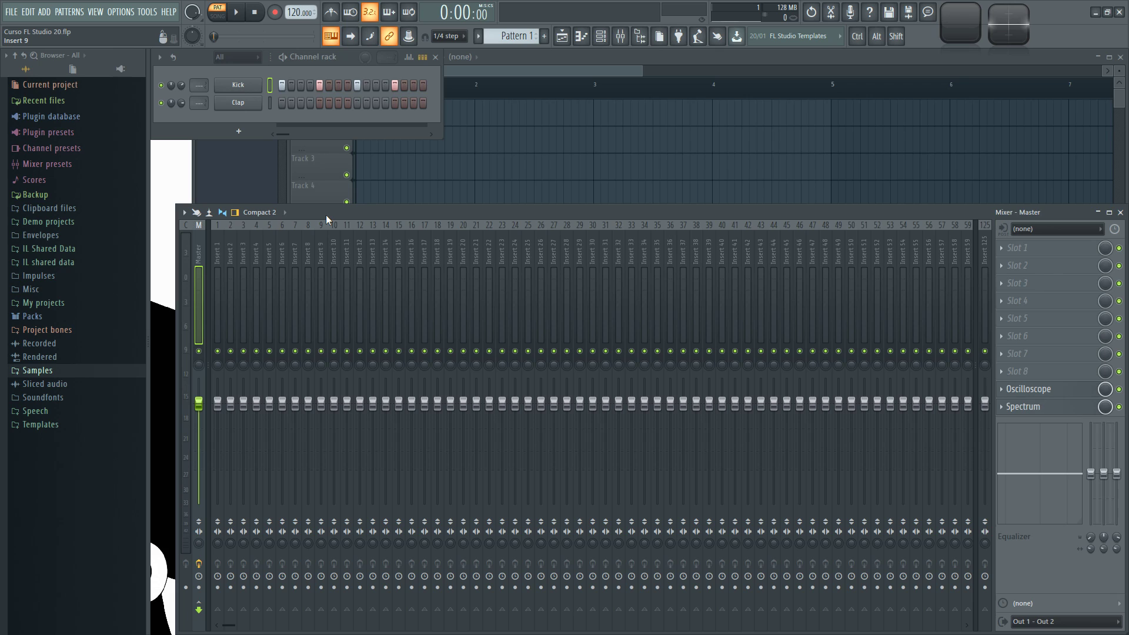
Step: Look through the Samples folder, its 99 Sounds subfolder, and the Packs folder in the file browser
click(59, 371)
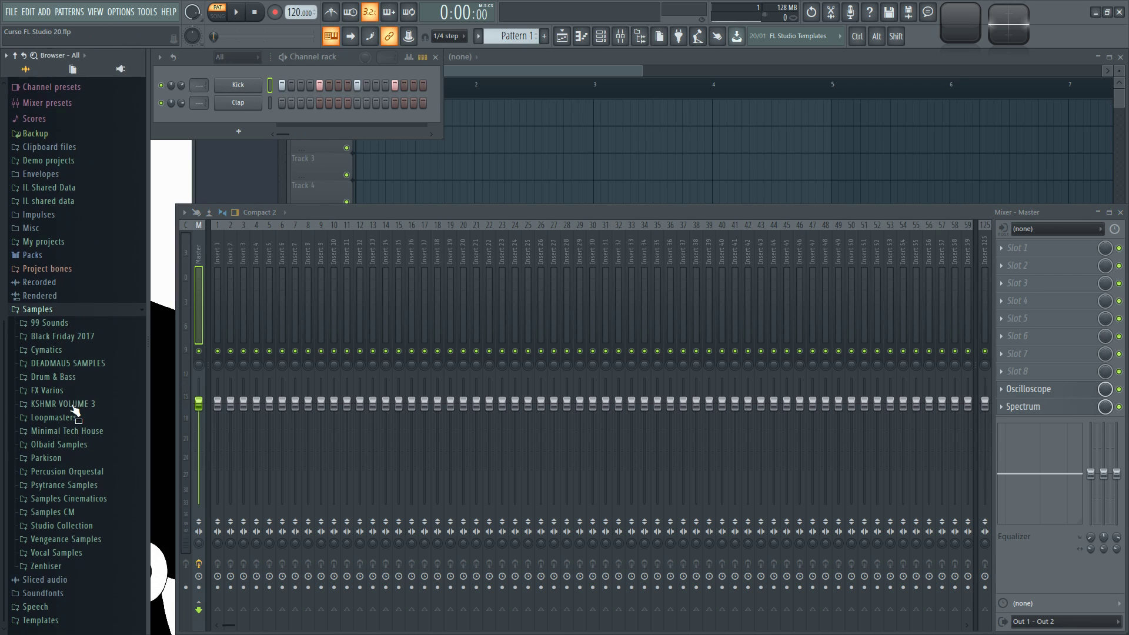
click(67, 331)
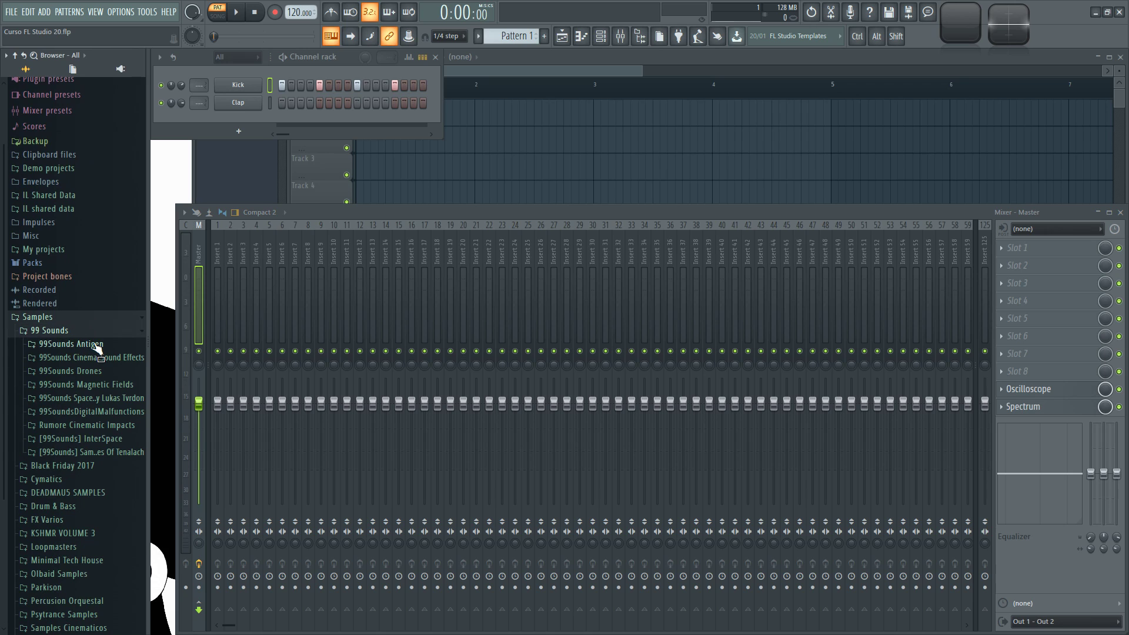
click(88, 344)
click(70, 345)
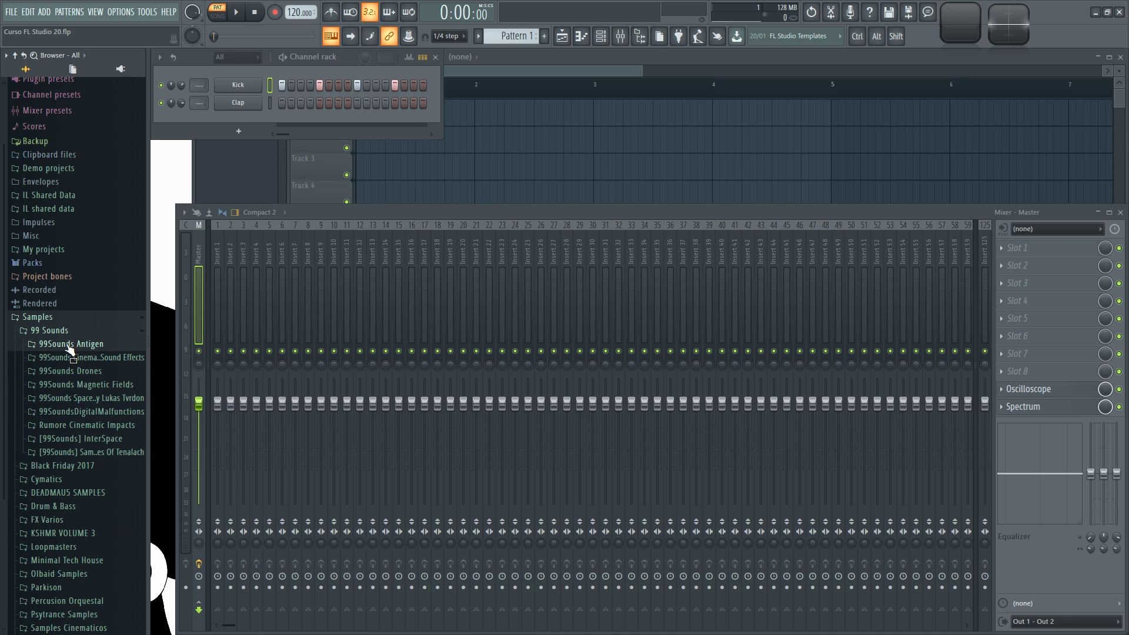
click(52, 331)
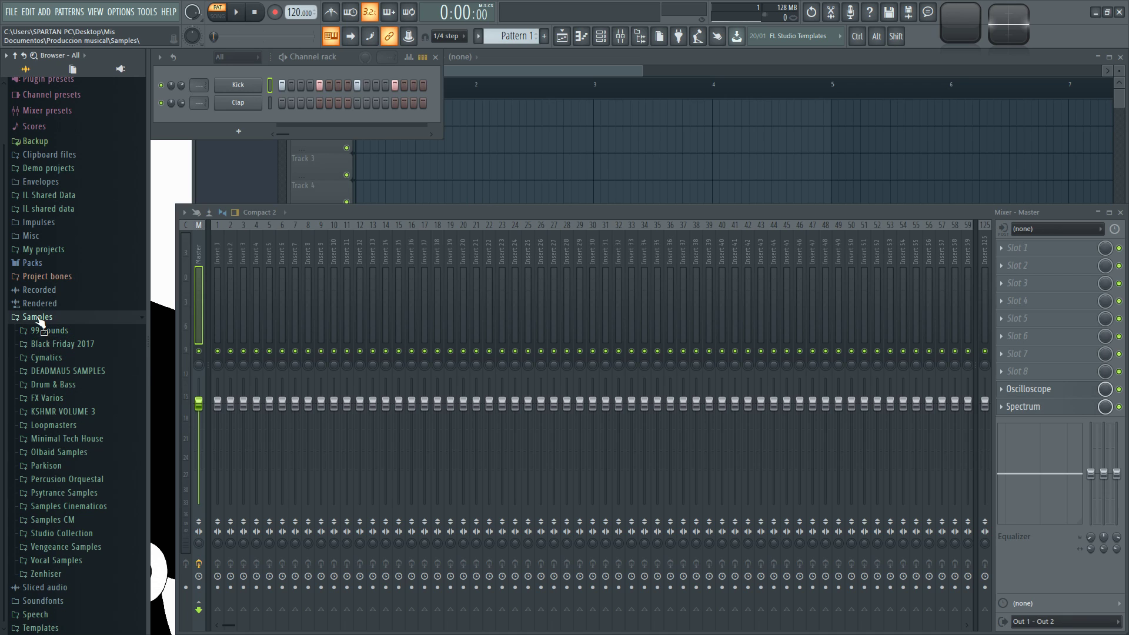
click(36, 317)
click(35, 316)
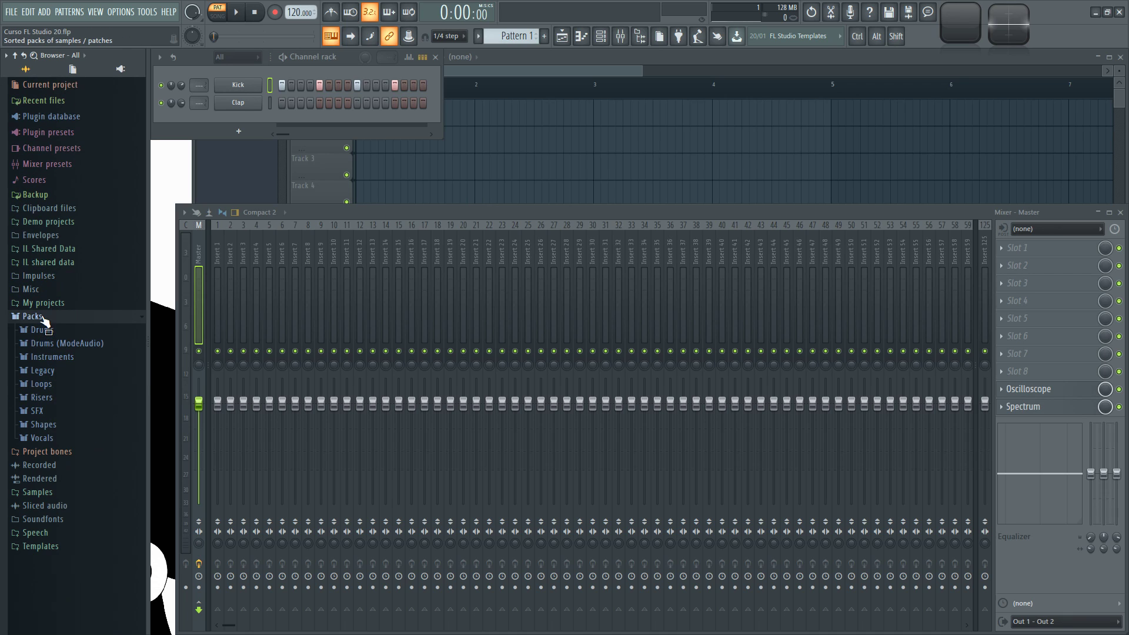
click(32, 316)
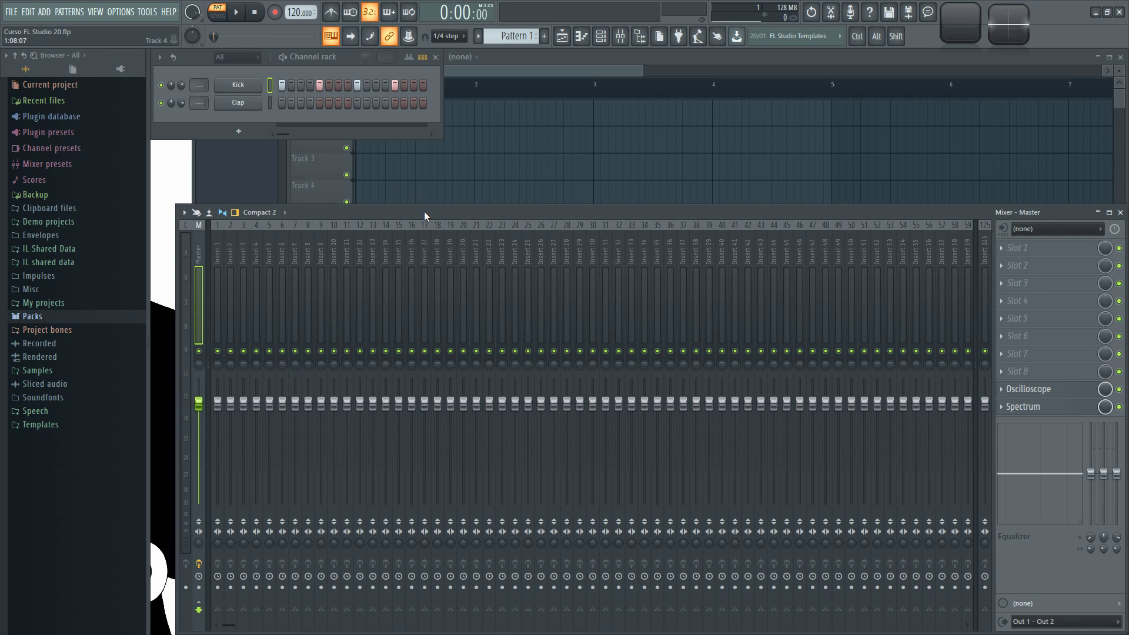
key(F10)
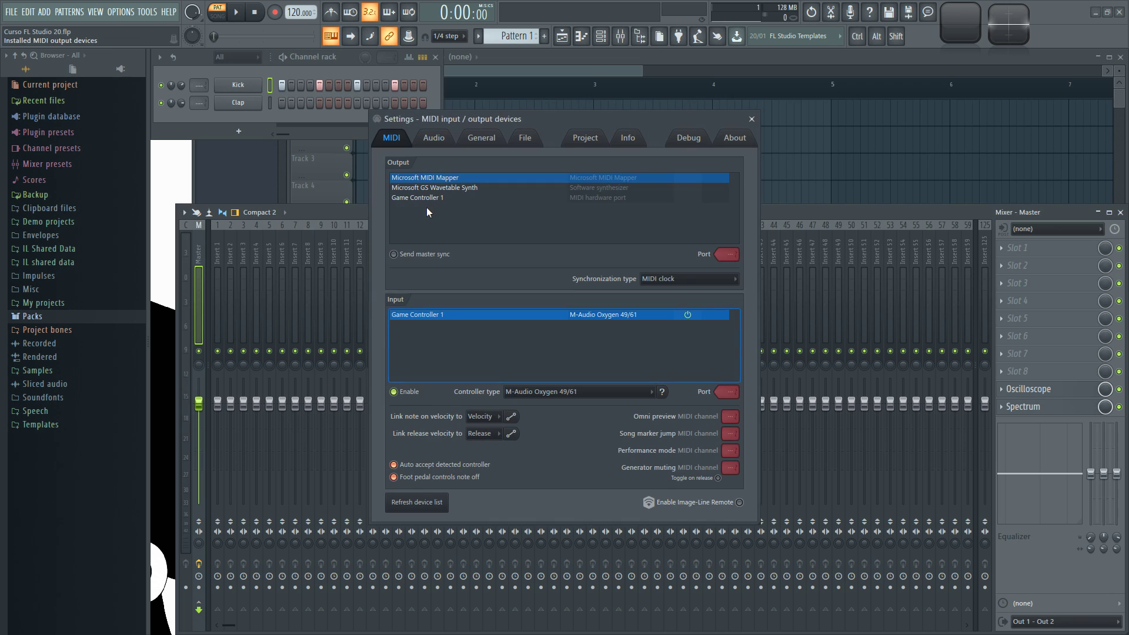
click(525, 139)
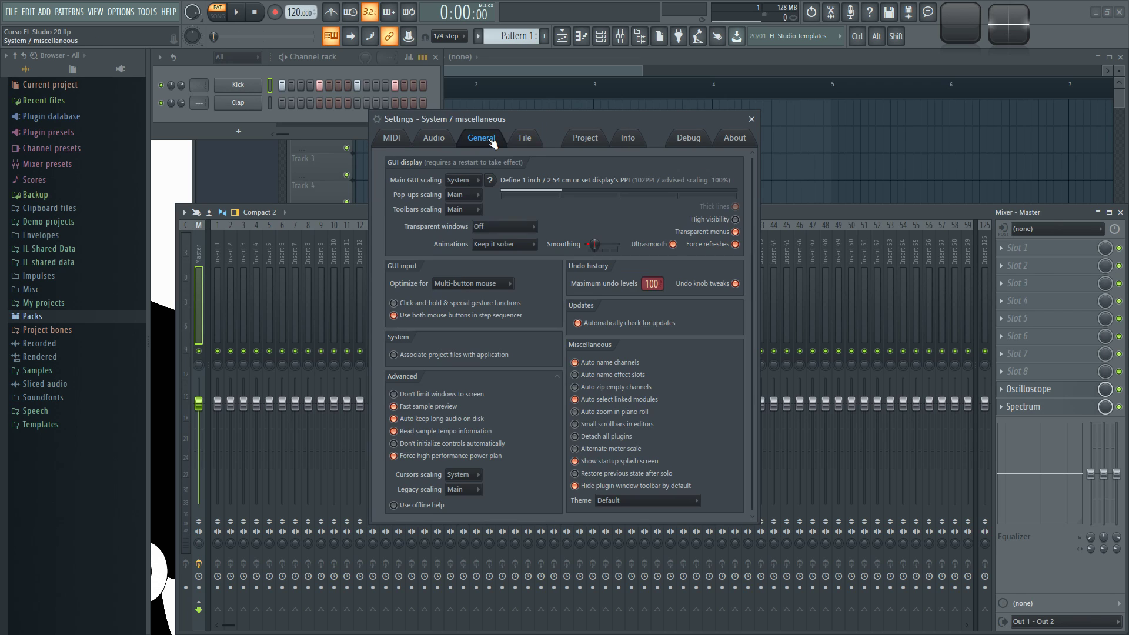
click(751, 119)
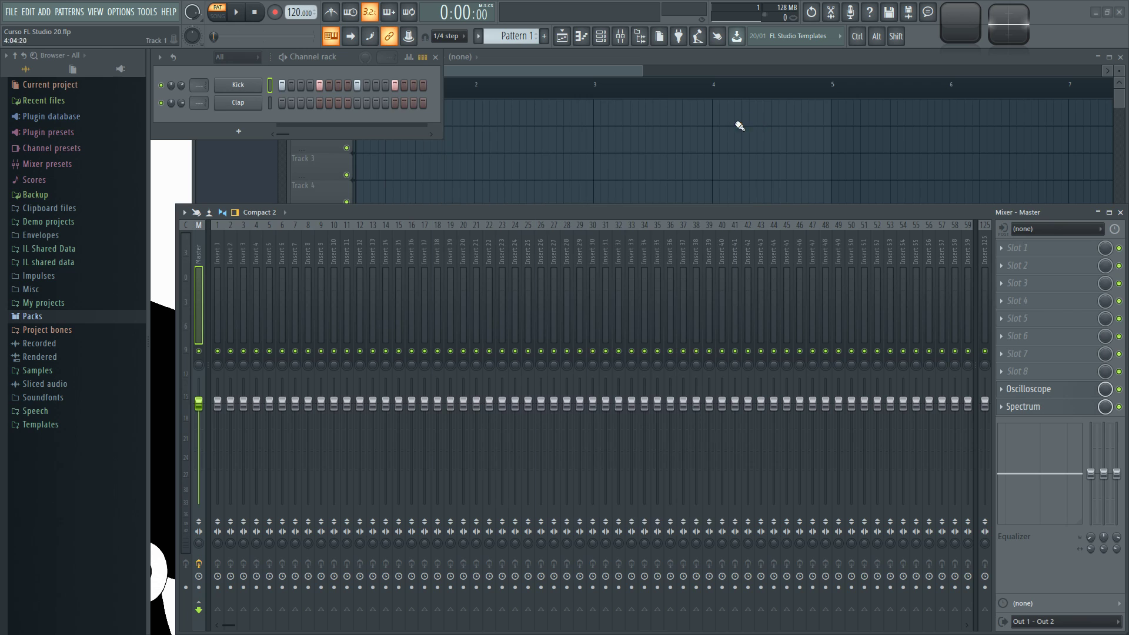
click(139, 13)
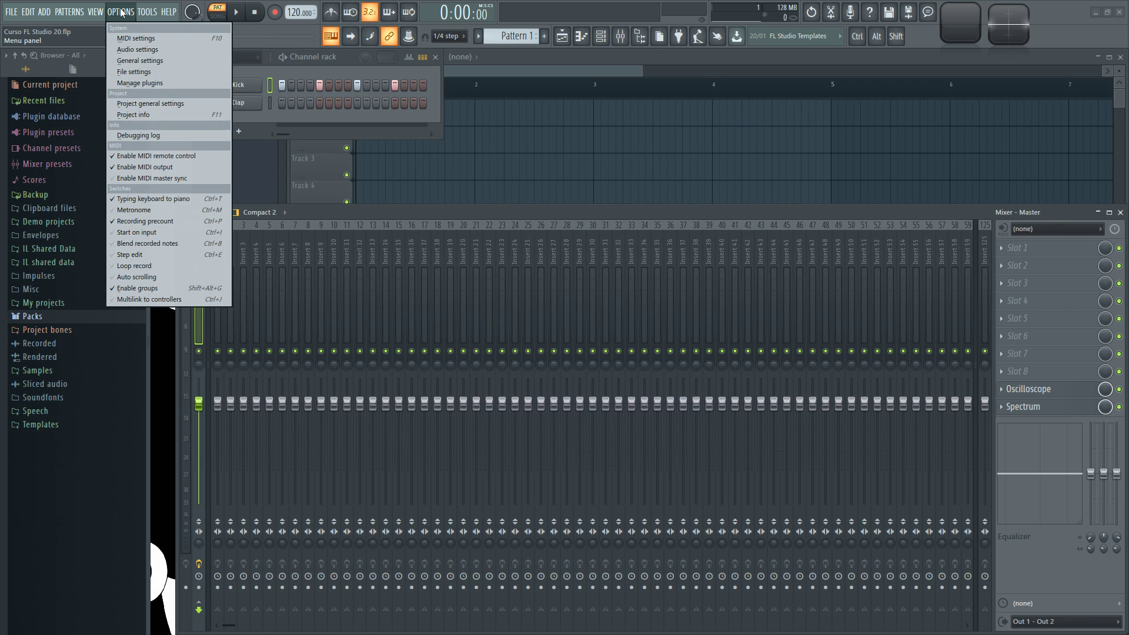
click(149, 78)
click(751, 119)
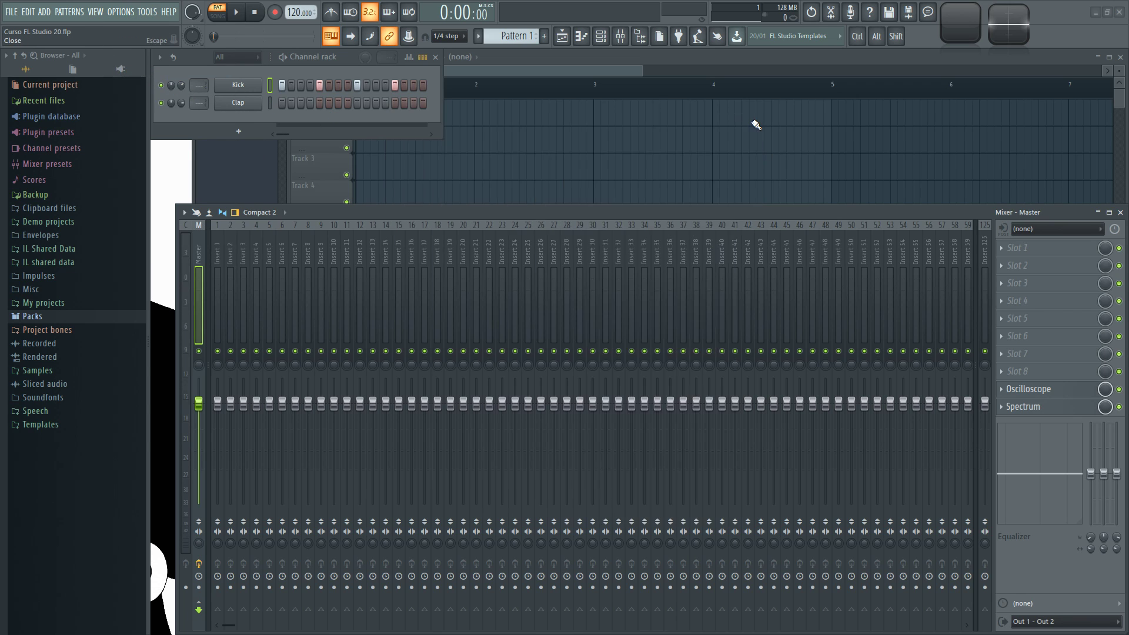
Step: Open the plugin manager from the file settings, dismiss its introductory notice, and reposition the manager window
key(F10)
click(481, 138)
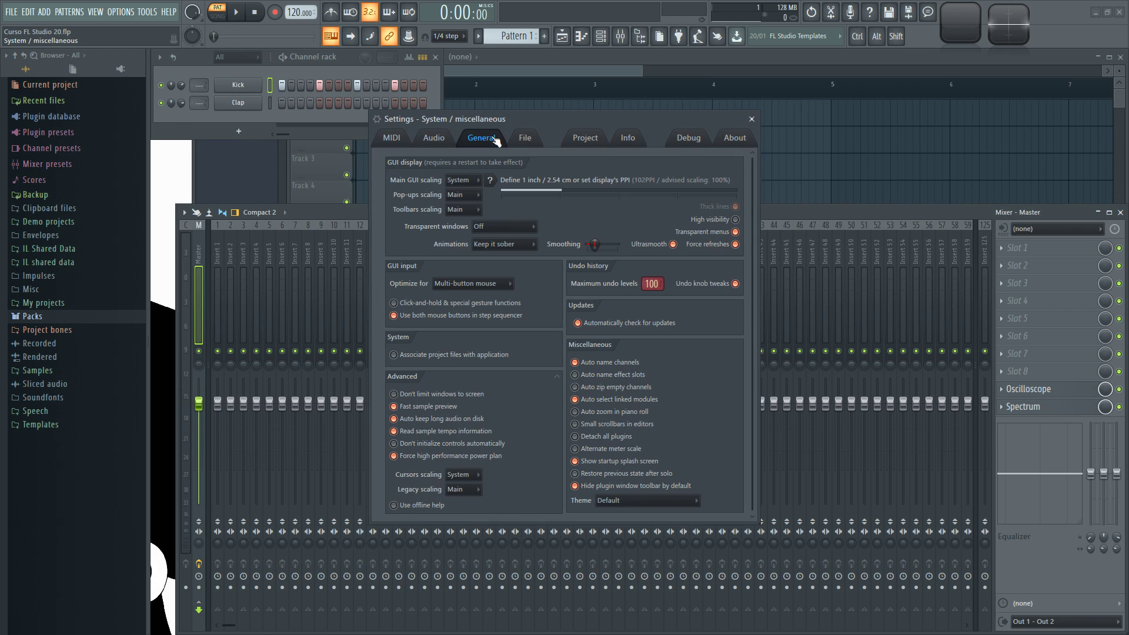
click(523, 139)
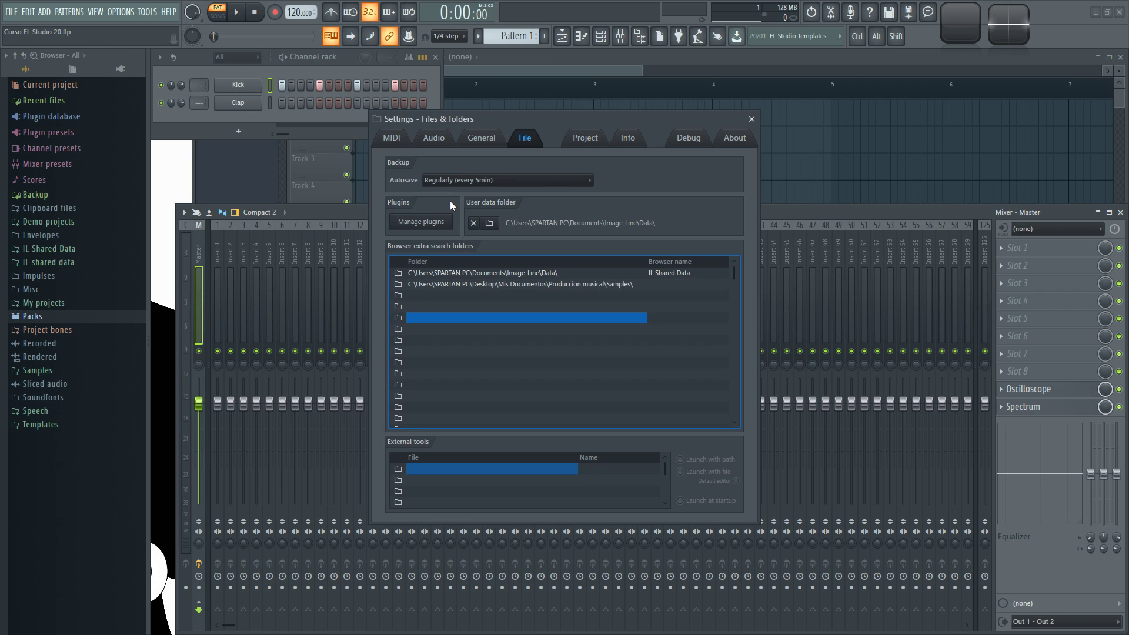
click(421, 223)
drag(379, 22, 426, 82)
drag(690, 164, 984, 122)
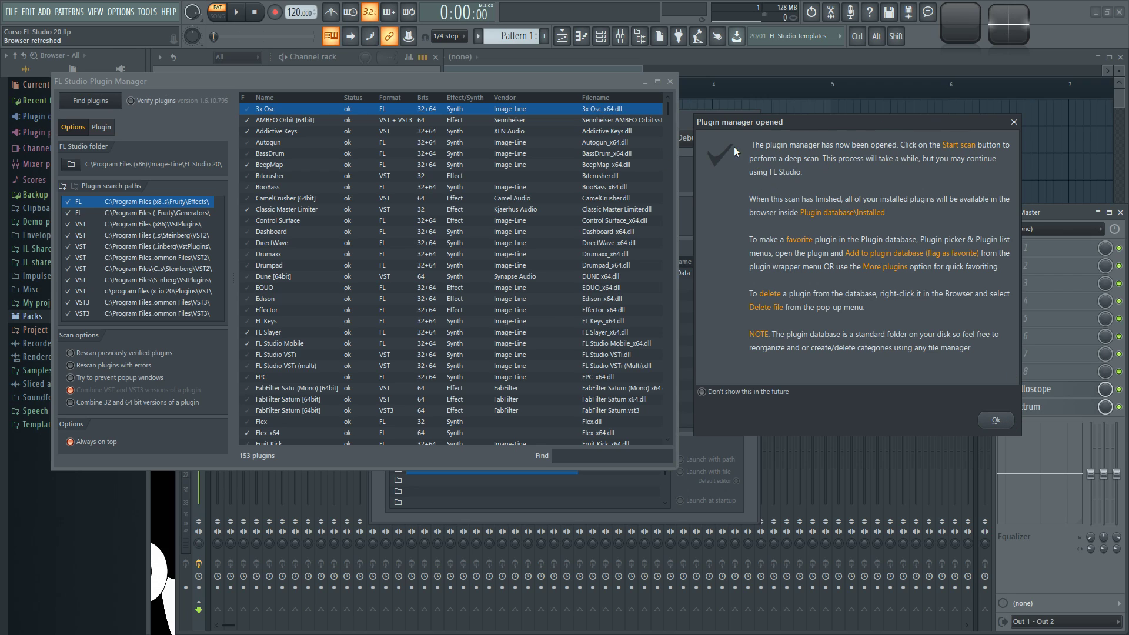
click(1013, 121)
drag(411, 78, 563, 86)
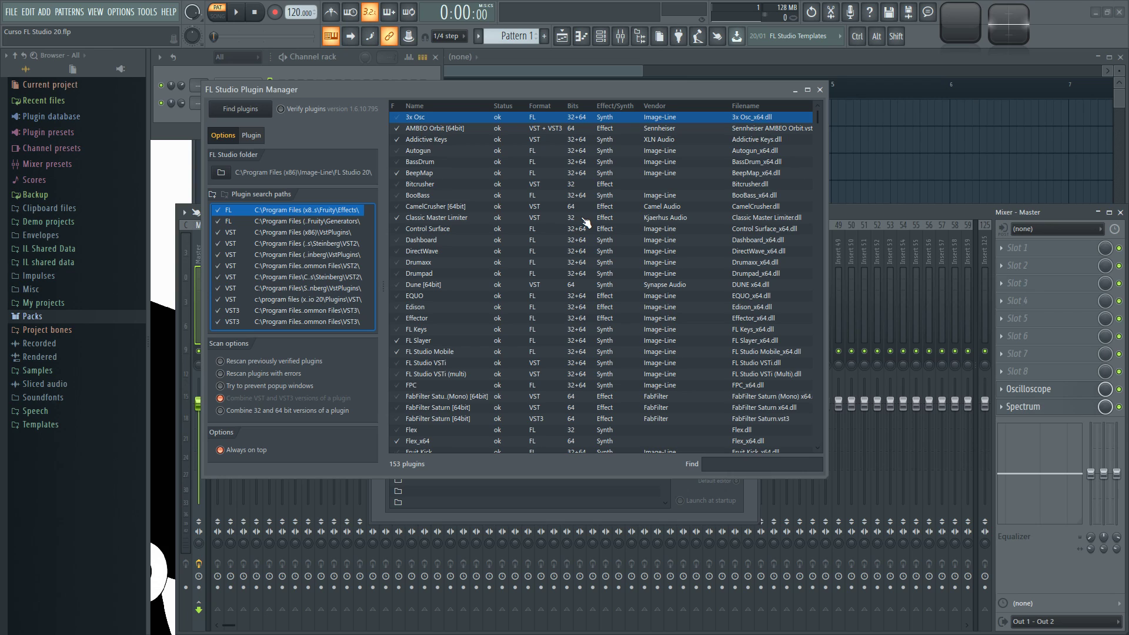
Step: Examine the installed plugin list, checking the Addictive Keys and AMBEO Orbit entries and the formats, bits, types and vendors
scroll(585, 222, down, 20)
scroll(585, 228, up, 20)
click(426, 141)
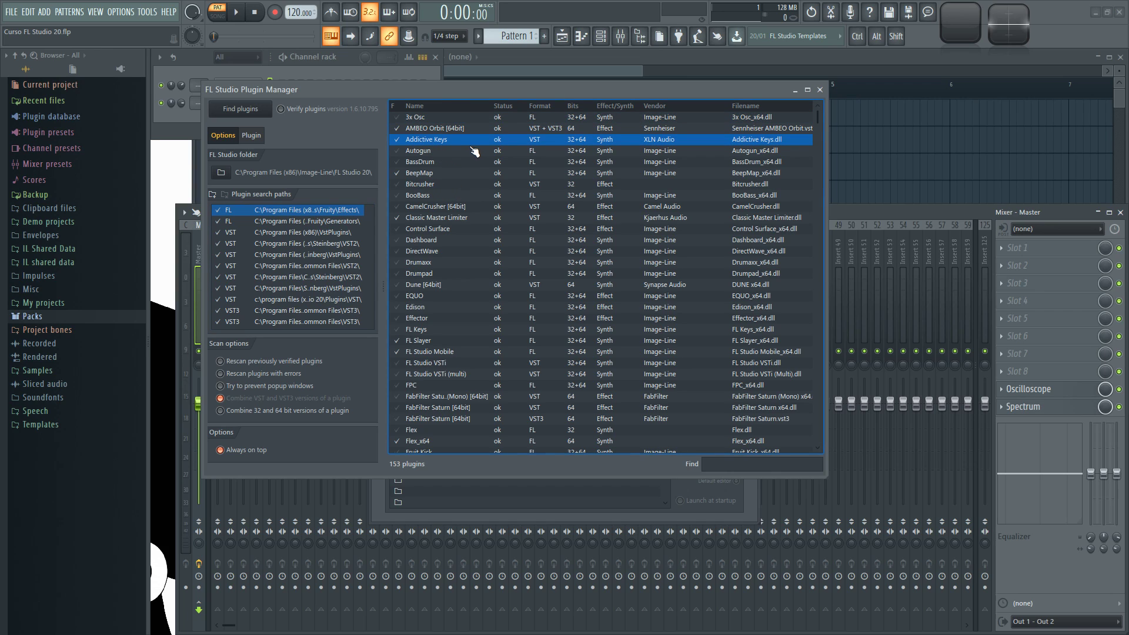
click(440, 130)
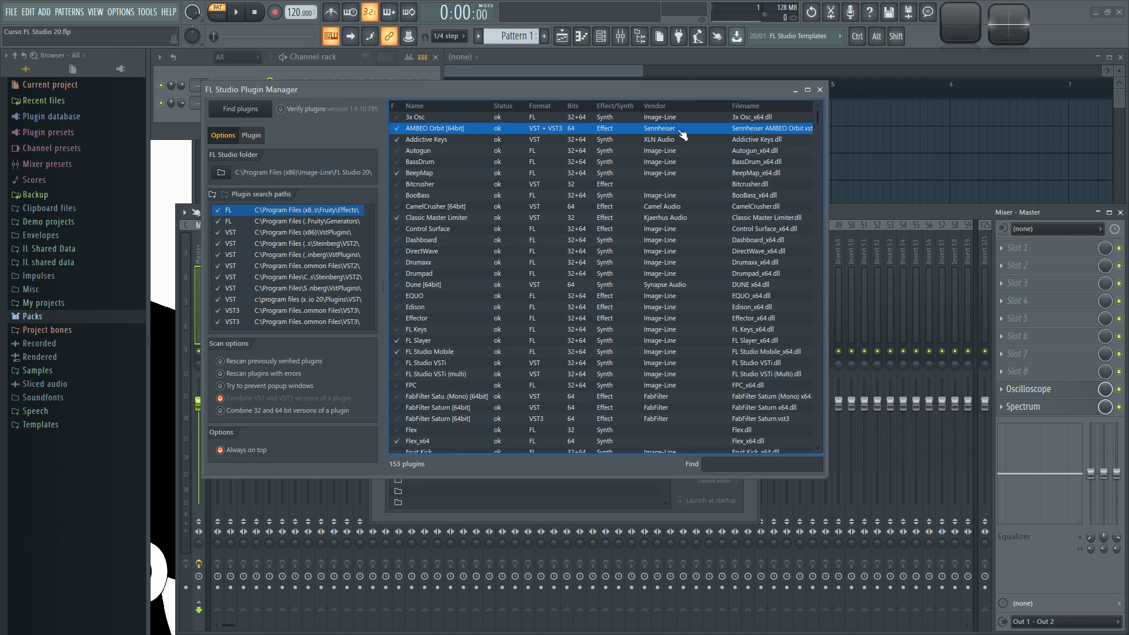
scroll(475, 217, down, 4)
scroll(475, 219, down, 10)
scroll(494, 280, down, 15)
scroll(498, 283, down, 9)
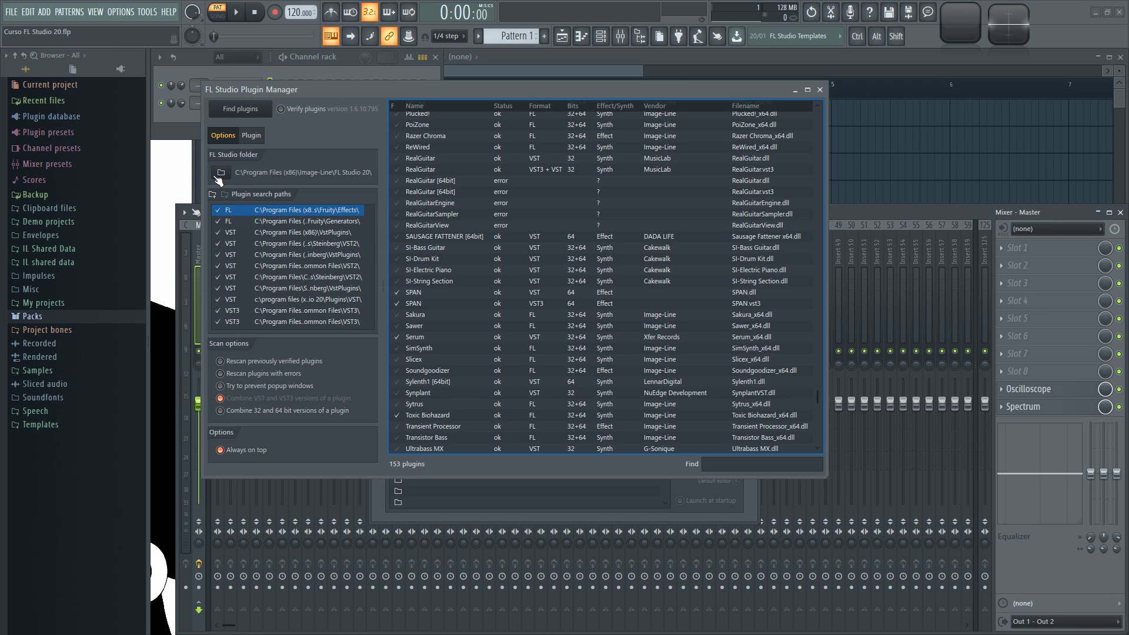
Step: Check where the VST folder sits under Image-Line > FL Studio 20 > Plugins, leaving the FL Studio folder setting as is
click(221, 174)
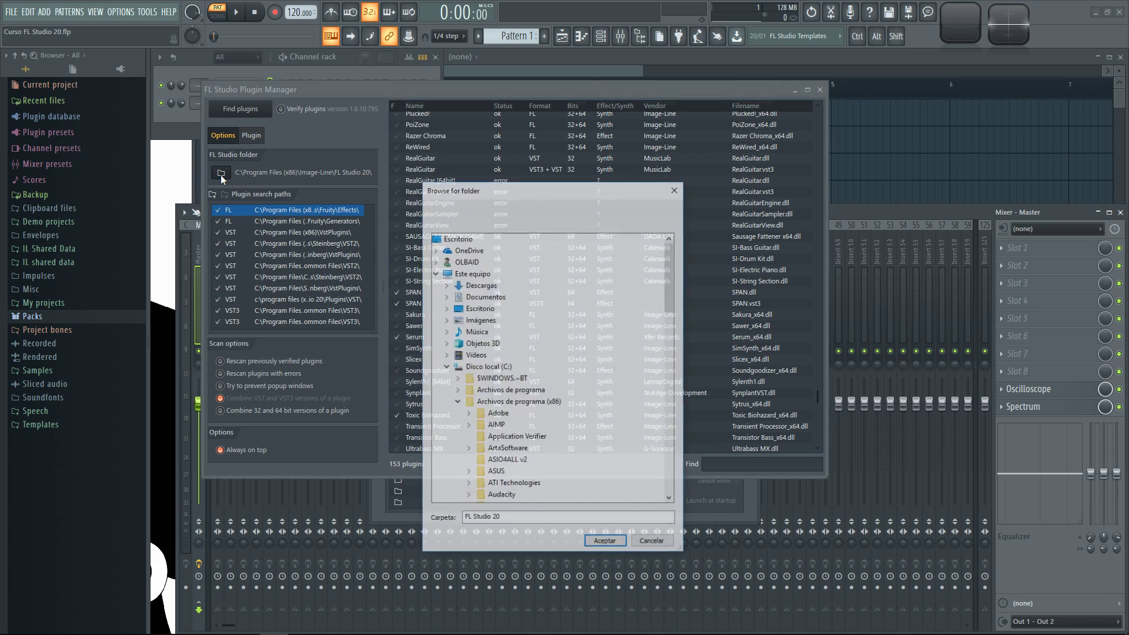
drag(553, 193, 541, 130)
mouse_move(654, 214)
mouse_down()
mouse_move(658, 338)
mouse_move(658, 206)
mouse_move(654, 239)
mouse_move(657, 219)
mouse_up()
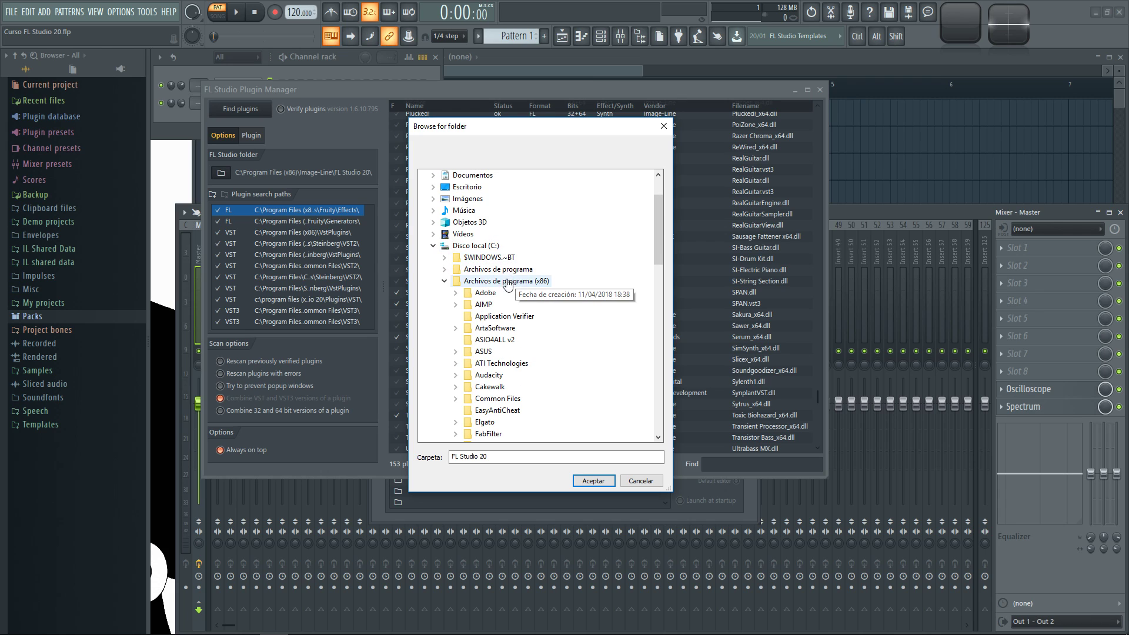
drag(654, 221, 655, 285)
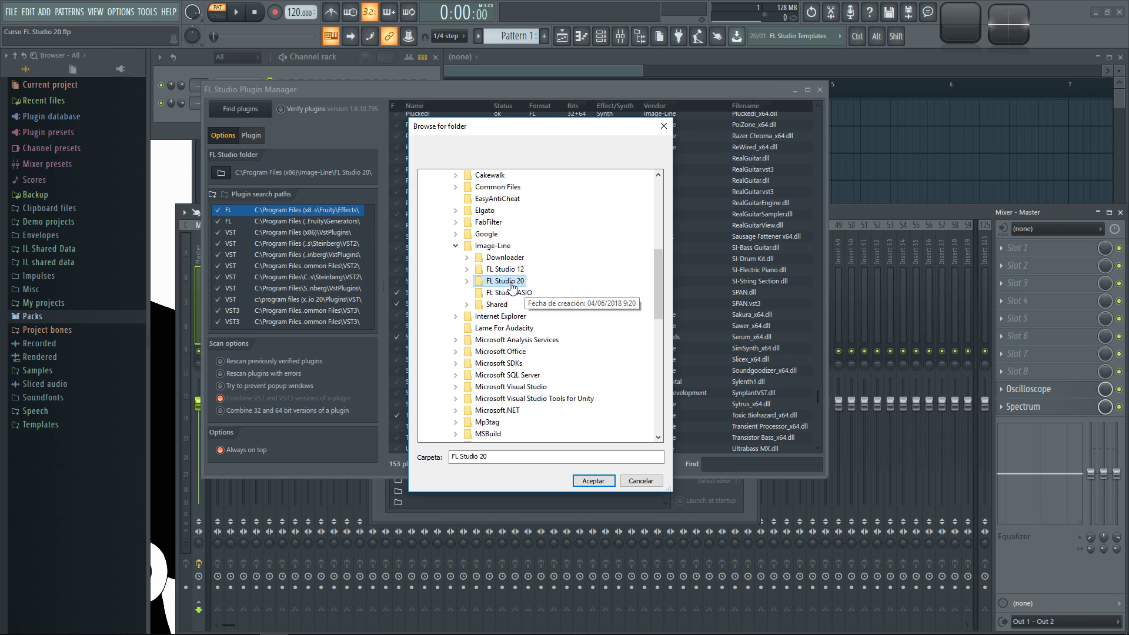
click(466, 281)
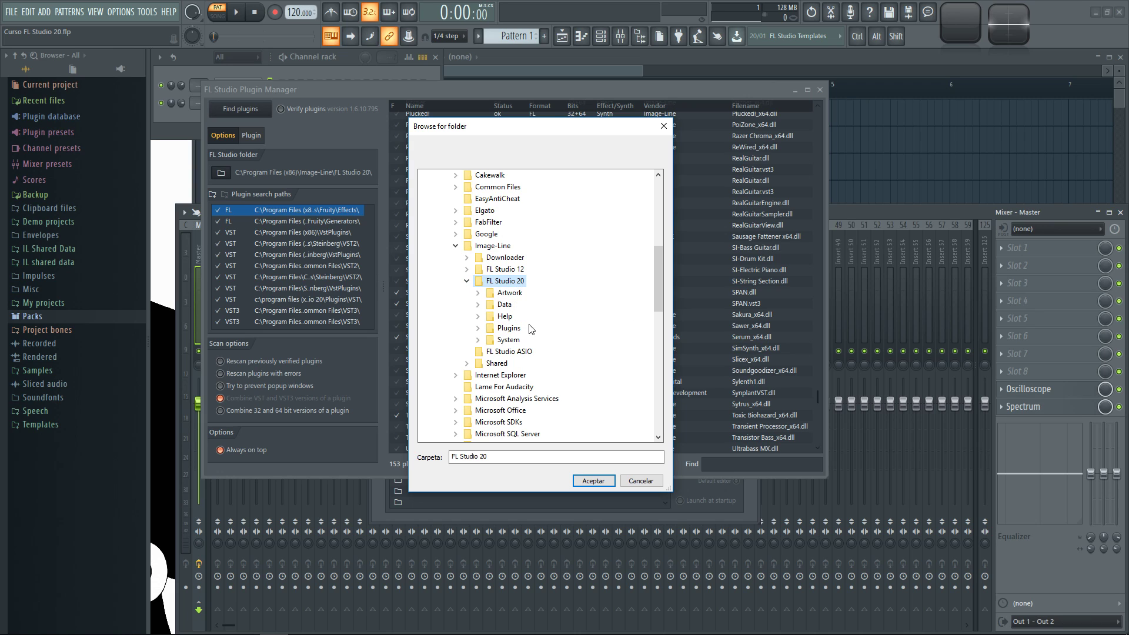
click(477, 328)
click(521, 353)
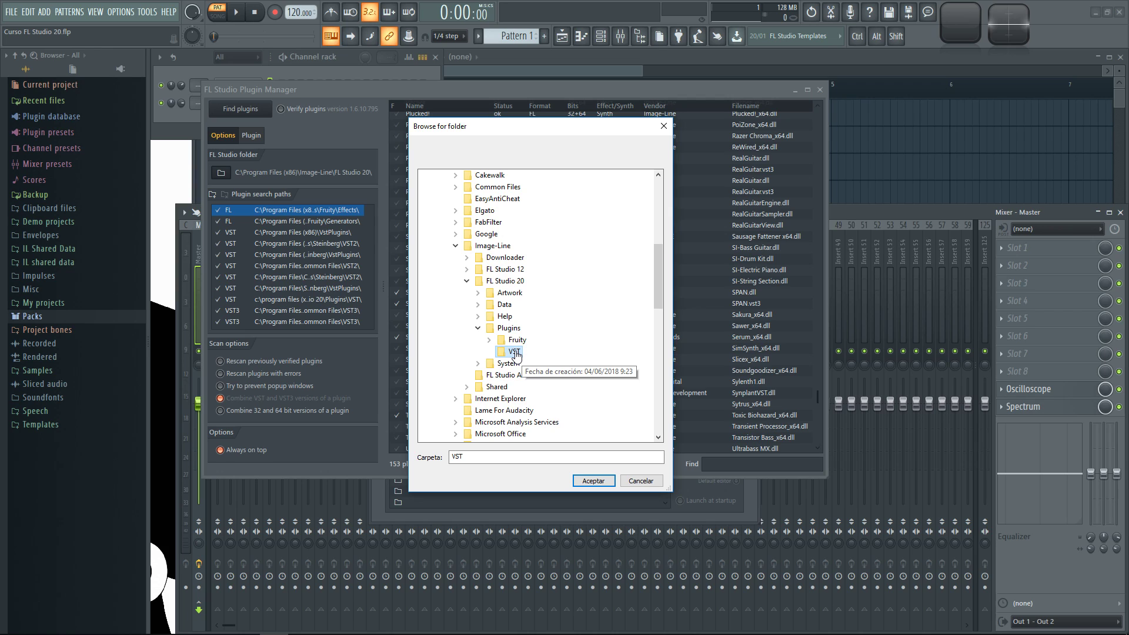
click(642, 481)
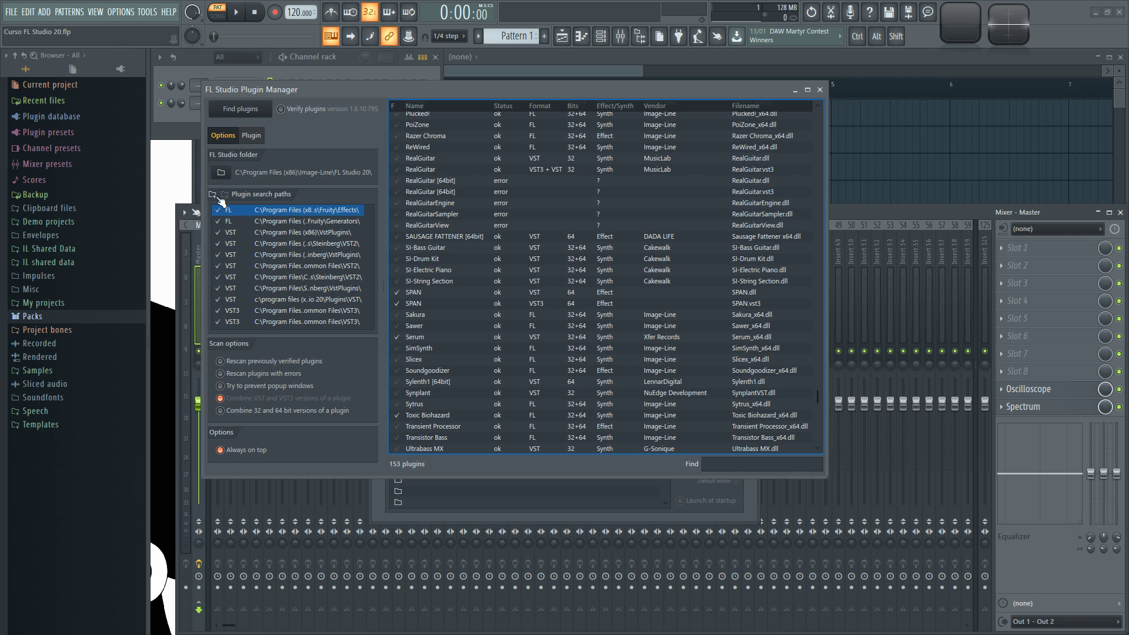
Step: Start adding a plugin search path and expand Archivos de programa on the C: drive
click(210, 194)
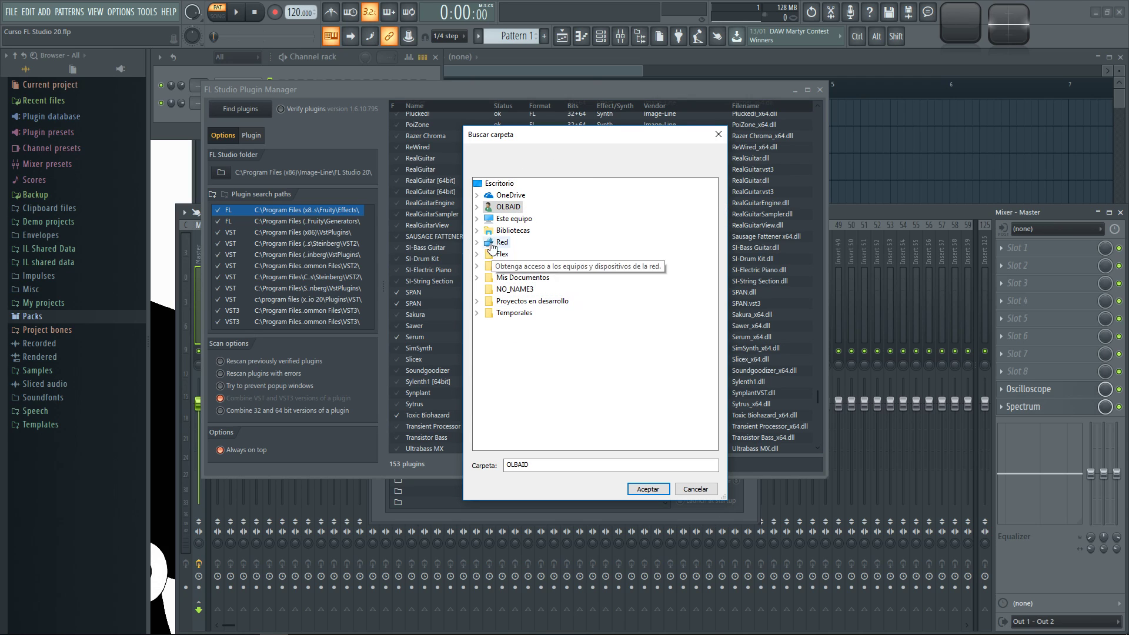
click(476, 219)
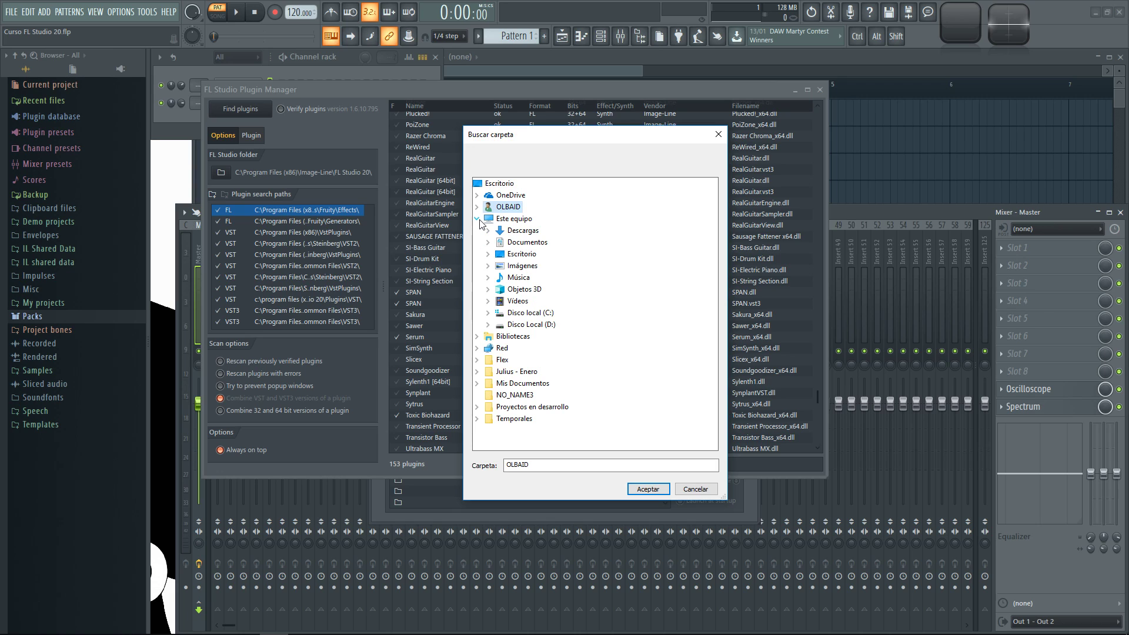
double_click(526, 313)
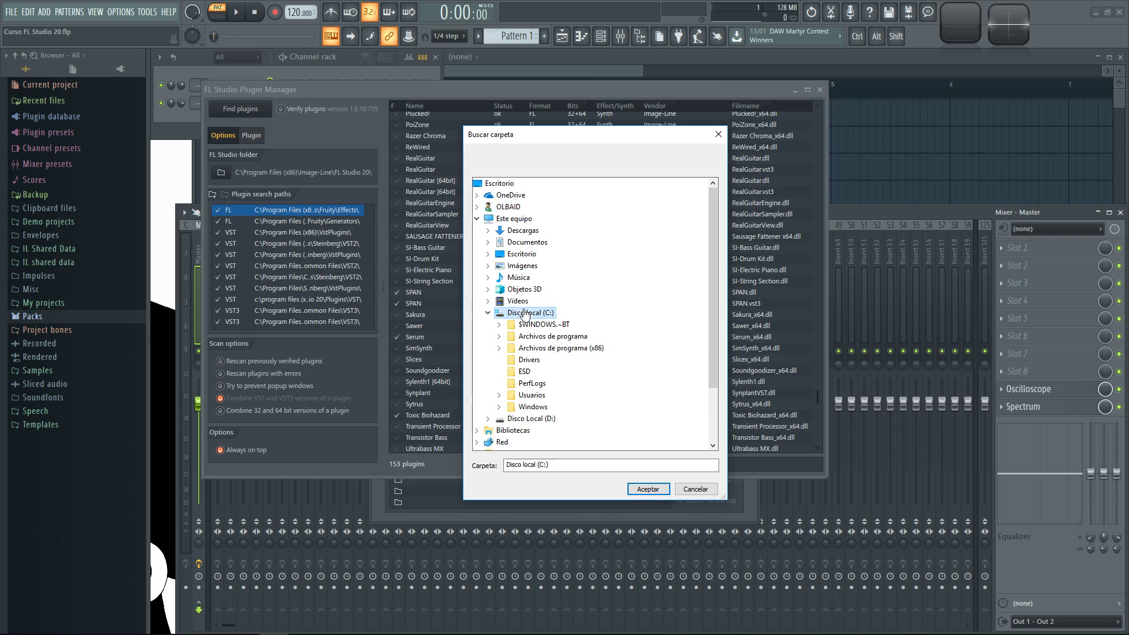
scroll(584, 312, down, 1)
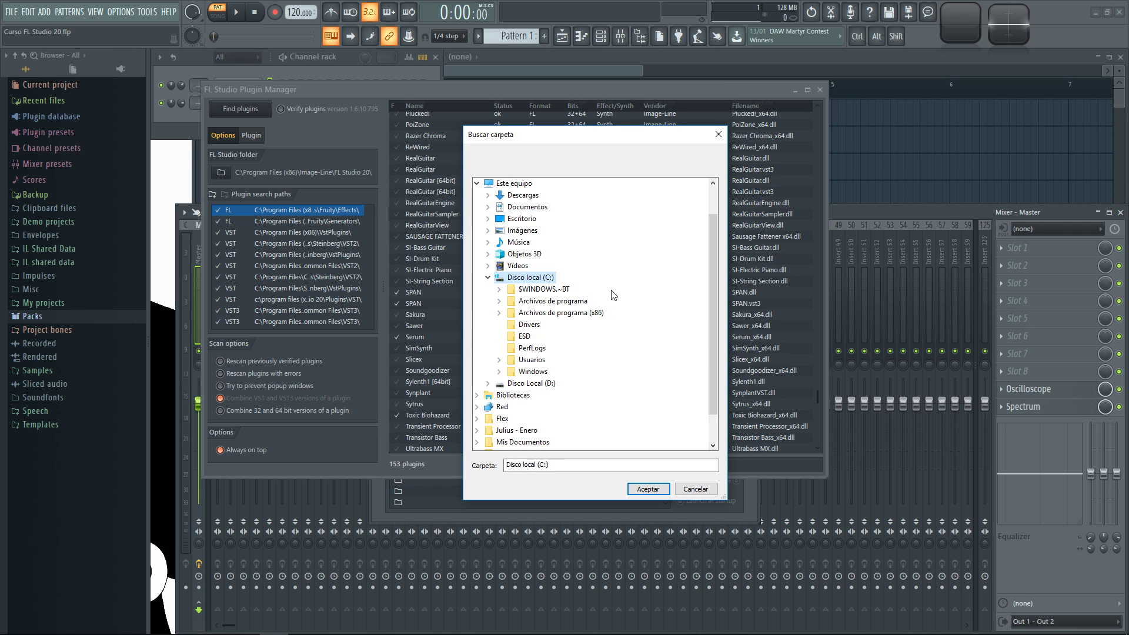
double_click(530, 303)
Step: Find the Steinberg folder under Archivos de programa and expand it to examine the plugin folders inside VSTPlugins
scroll(623, 291, down, 6)
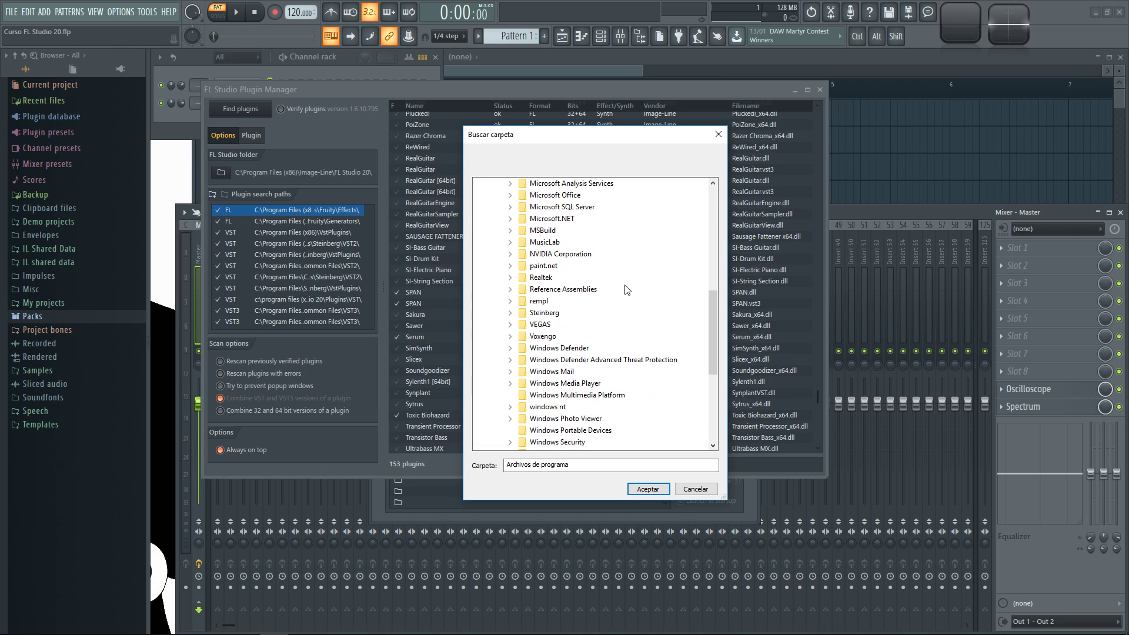
scroll(626, 289, down, 2)
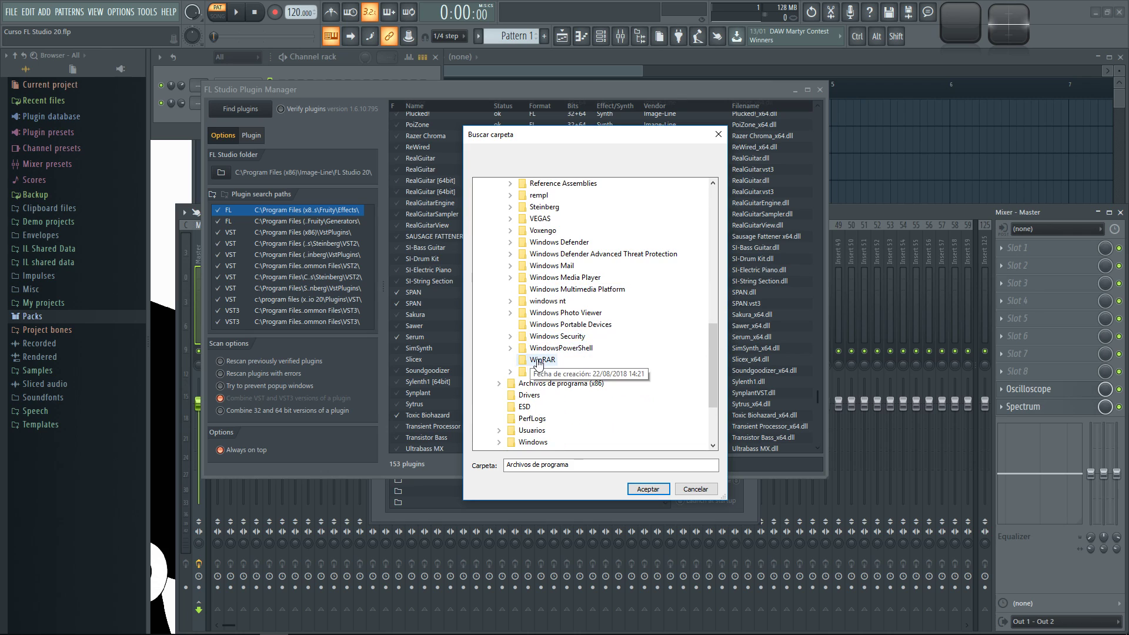
scroll(555, 309, up, 1)
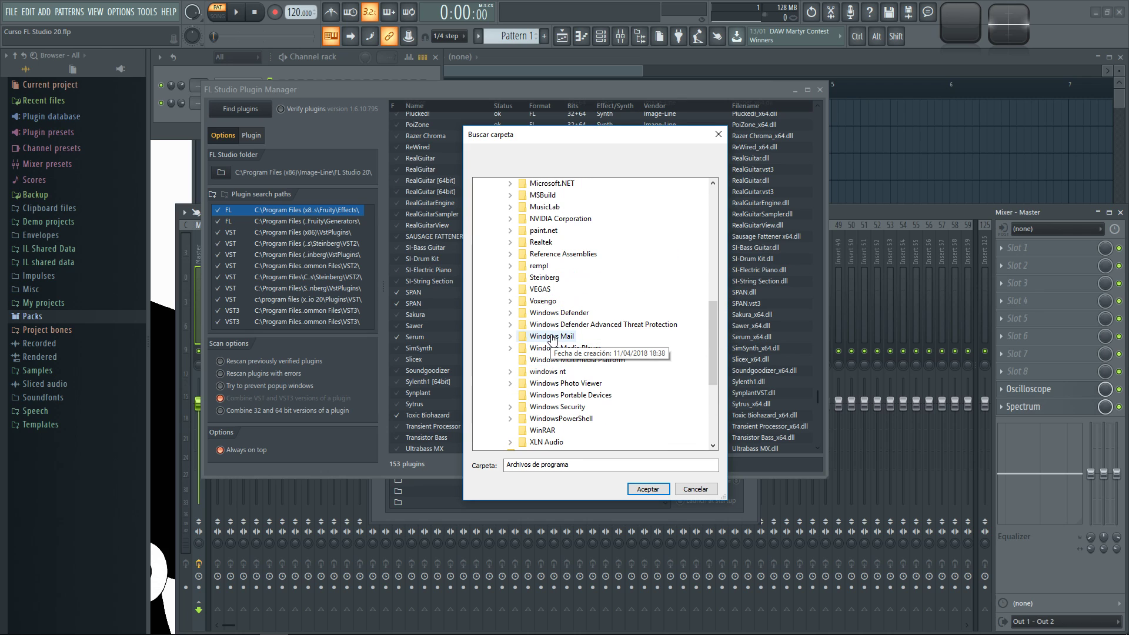
double_click(544, 277)
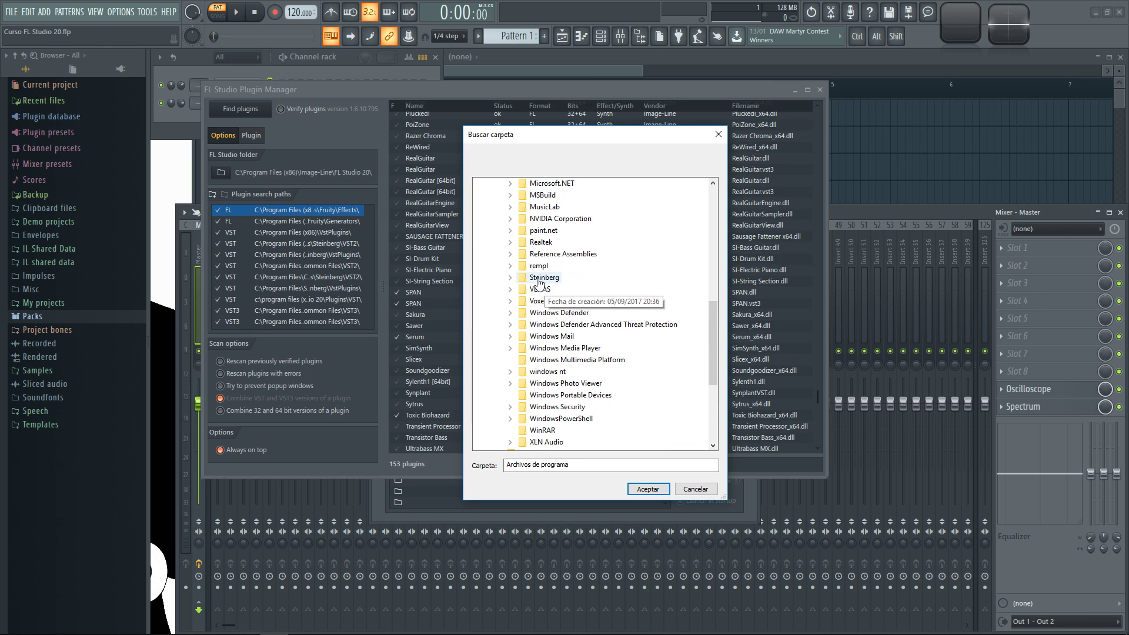
scroll(553, 283, up, 5)
scroll(556, 294, down, 3)
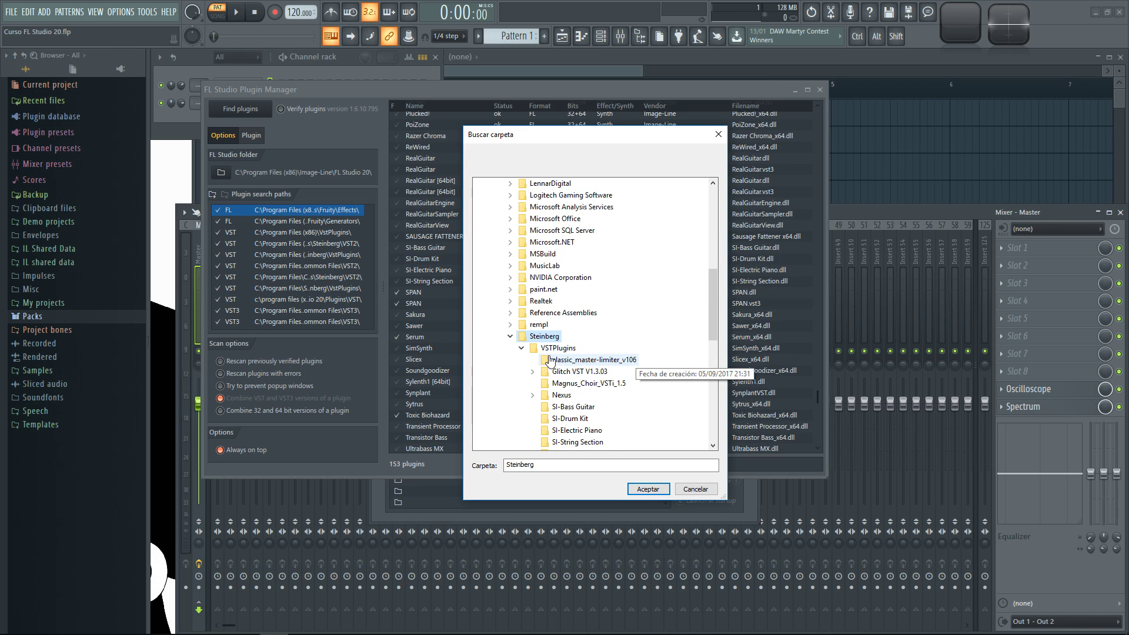
scroll(565, 352, down, 1)
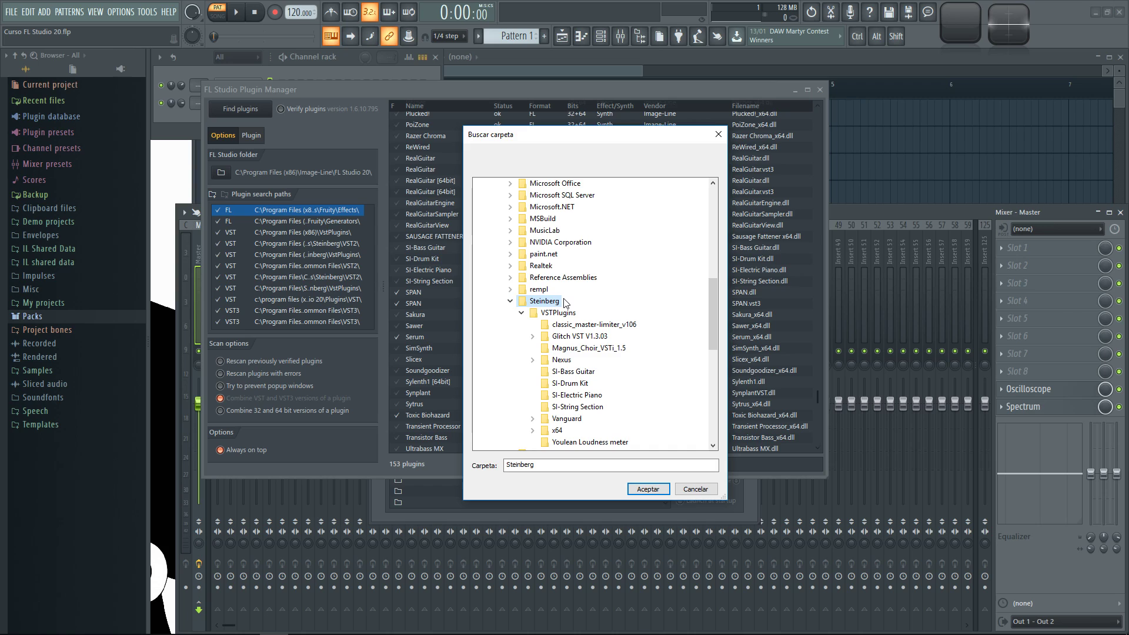
scroll(564, 302, down, 1)
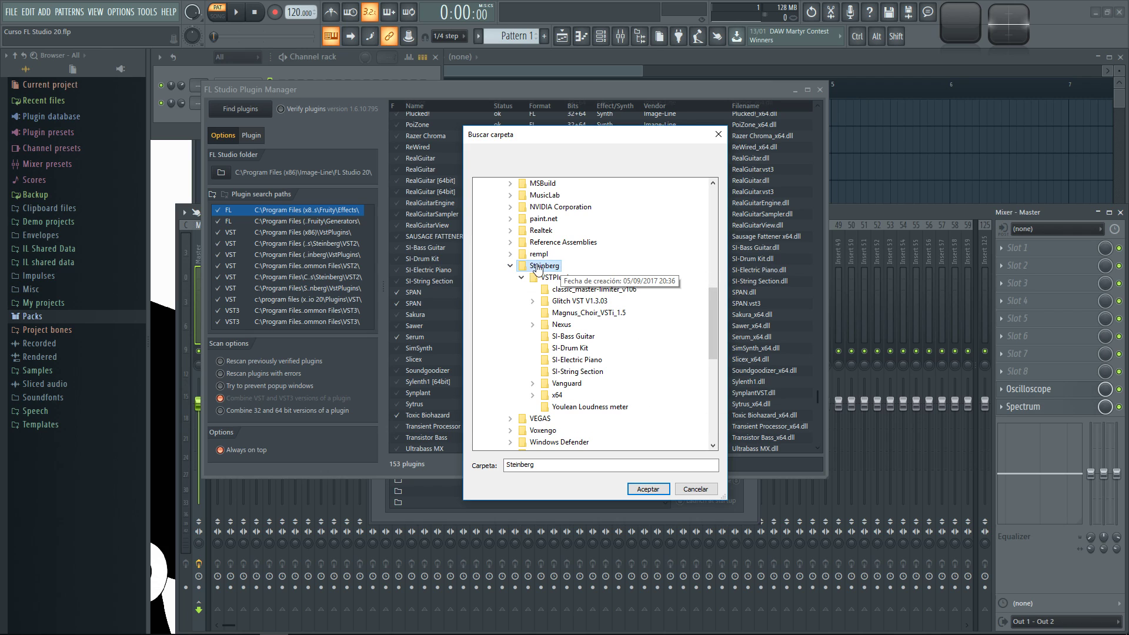
Step: Collapse Archivos de programa, check the VstPlugins folder under Archivos de programa (x86), and cancel adding the search path
click(509, 266)
scroll(528, 327, up, 10)
click(519, 336)
click(498, 336)
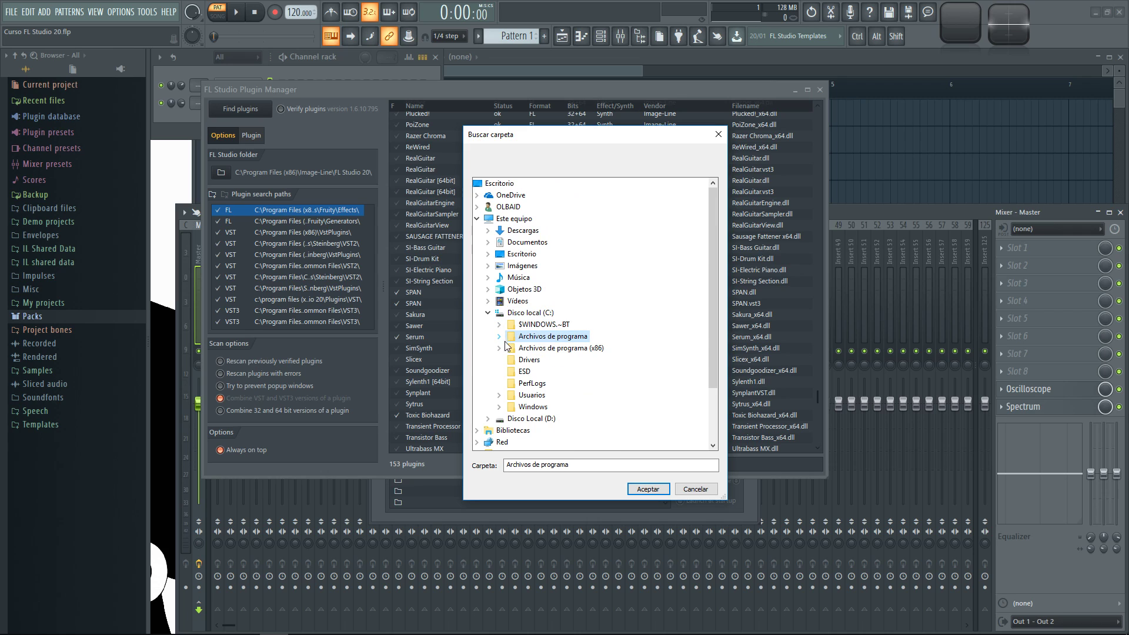
click(499, 348)
scroll(579, 342, down, 1)
scroll(585, 340, down, 5)
scroll(592, 338, down, 2)
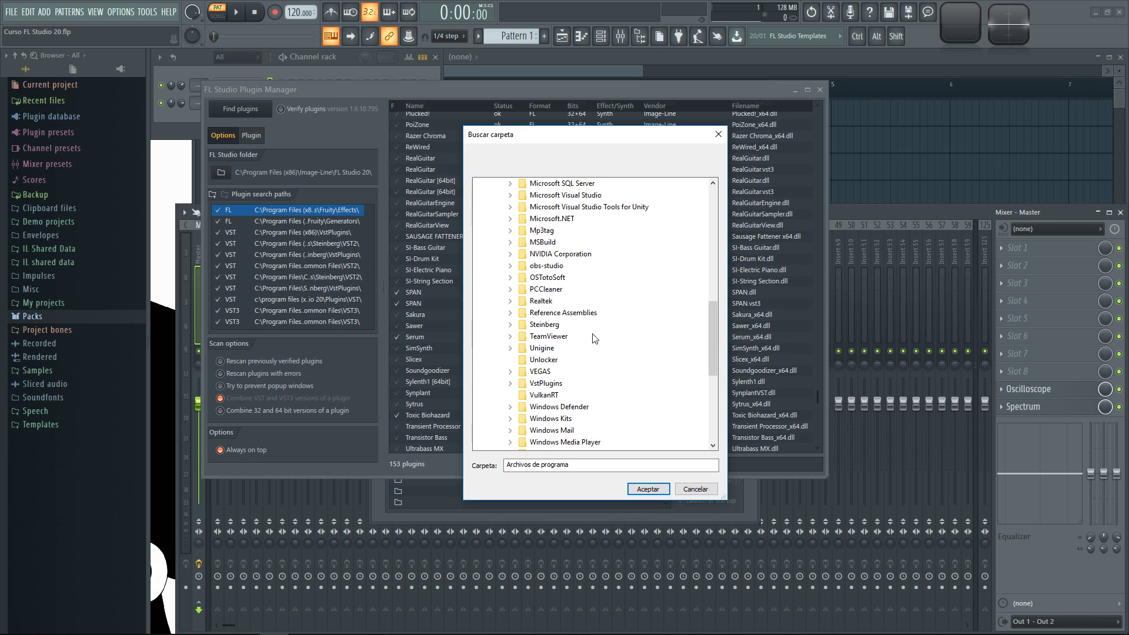
click(510, 348)
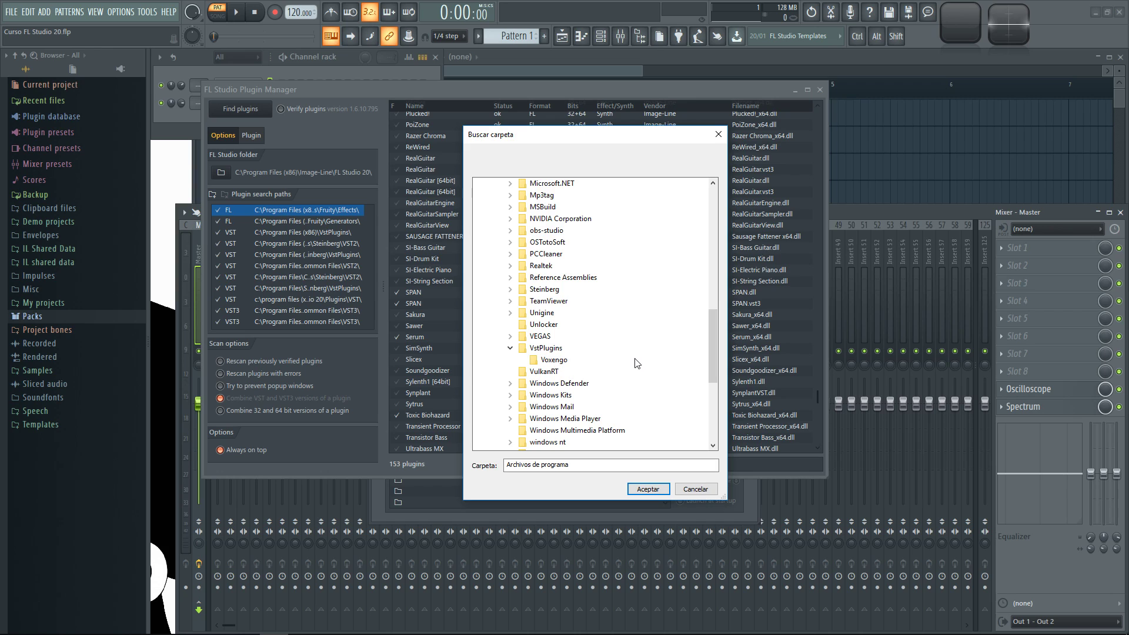
click(700, 492)
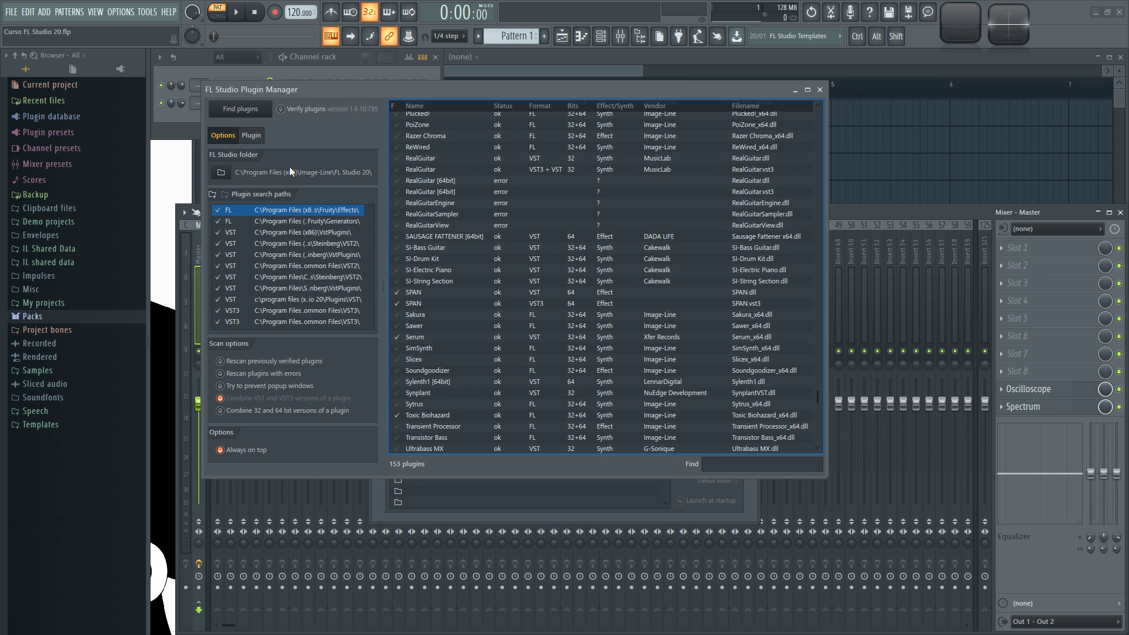
Step: Run the plugin scan from the plugin manager and look through the full plugin list
click(265, 115)
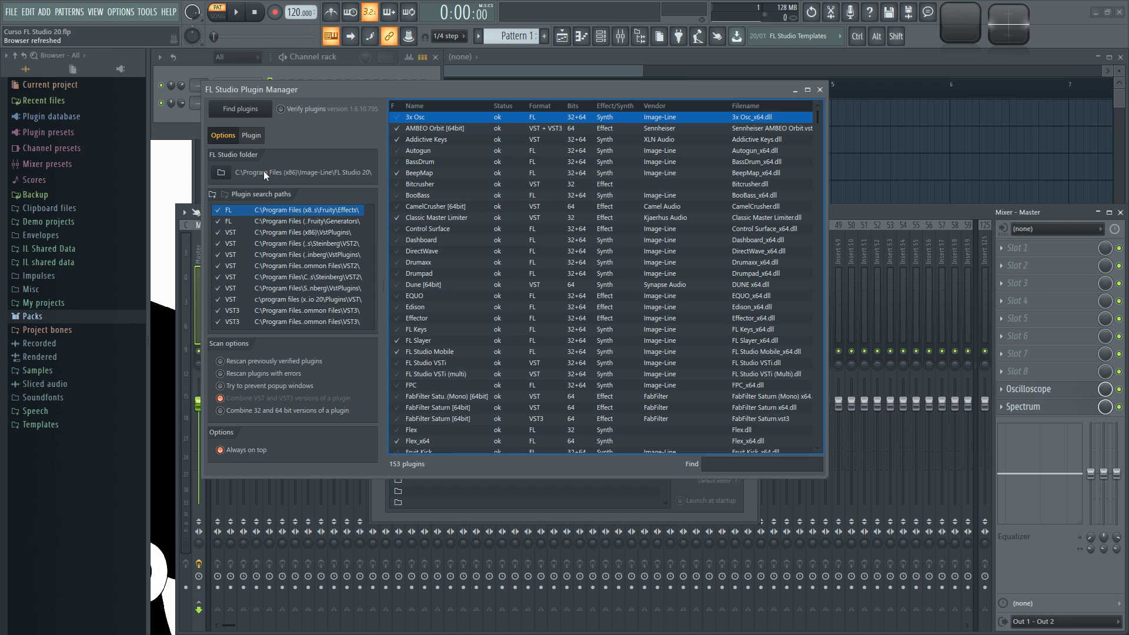
scroll(615, 143, down, 5)
scroll(611, 170, down, 20)
scroll(553, 175, down, 10)
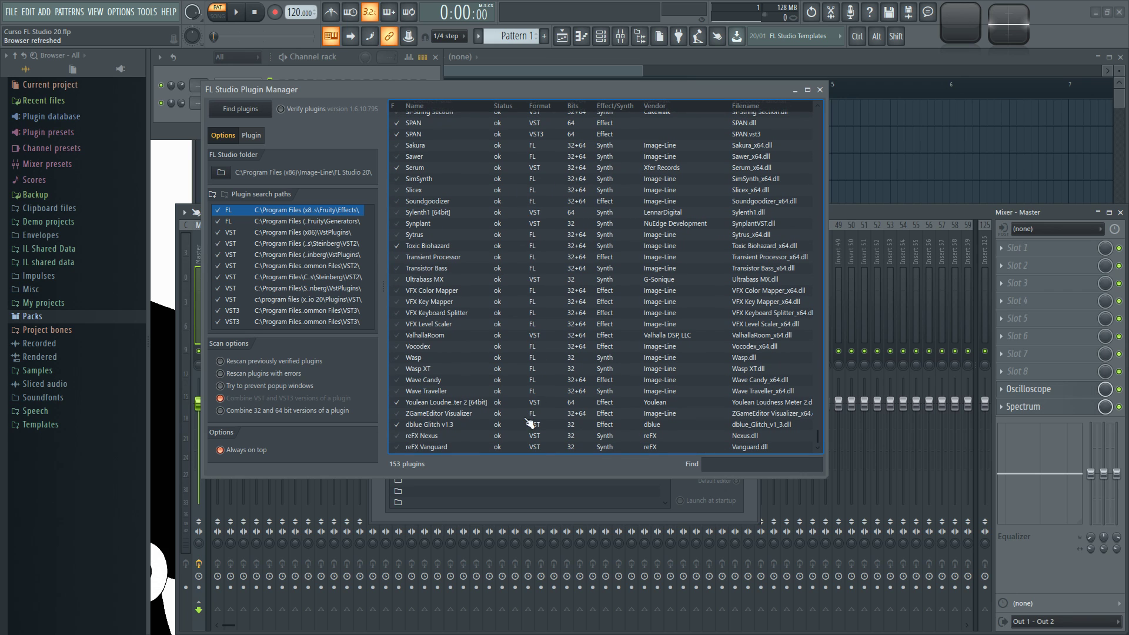
scroll(549, 356, up, 20)
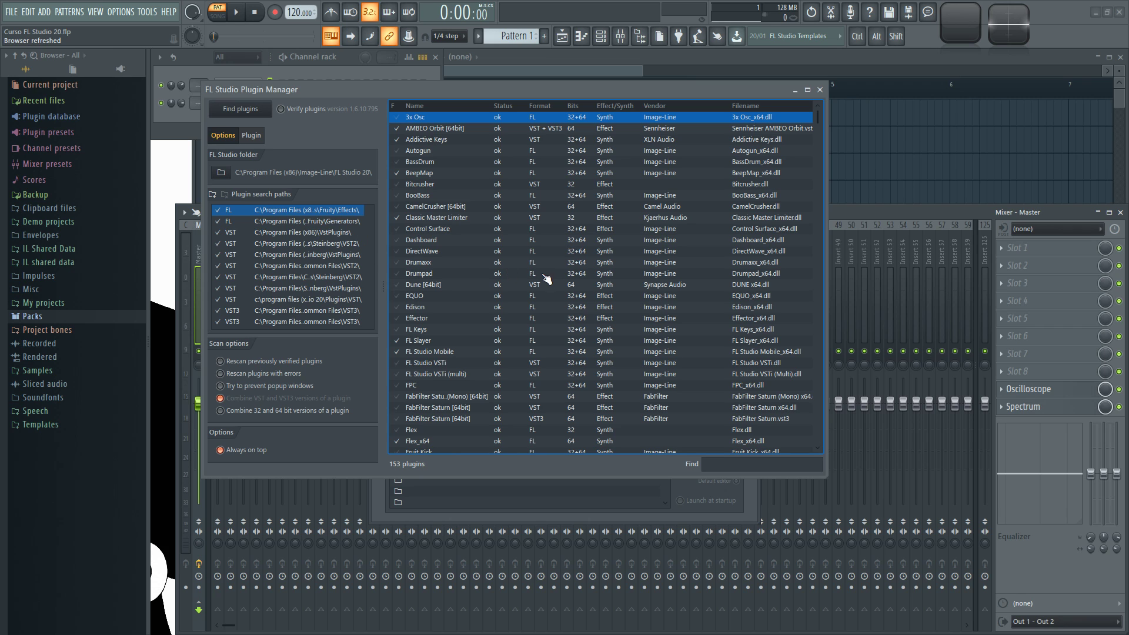
Step: Close the plugin manager and switch to the Voxengo SPAN folder in File Explorer
key(super)
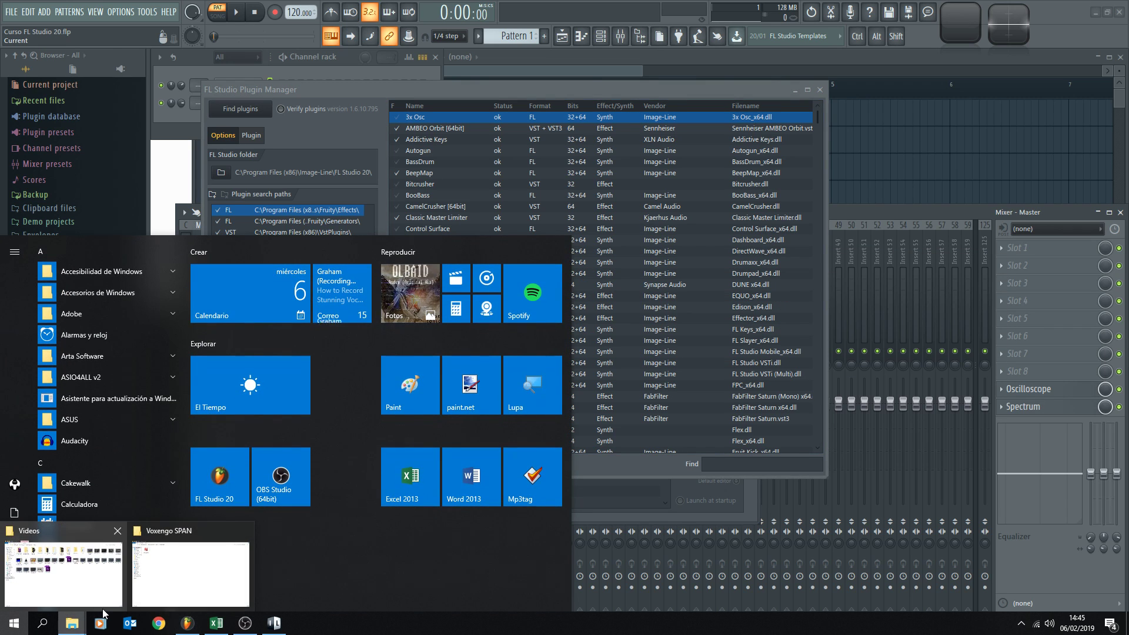
click(188, 565)
click(819, 90)
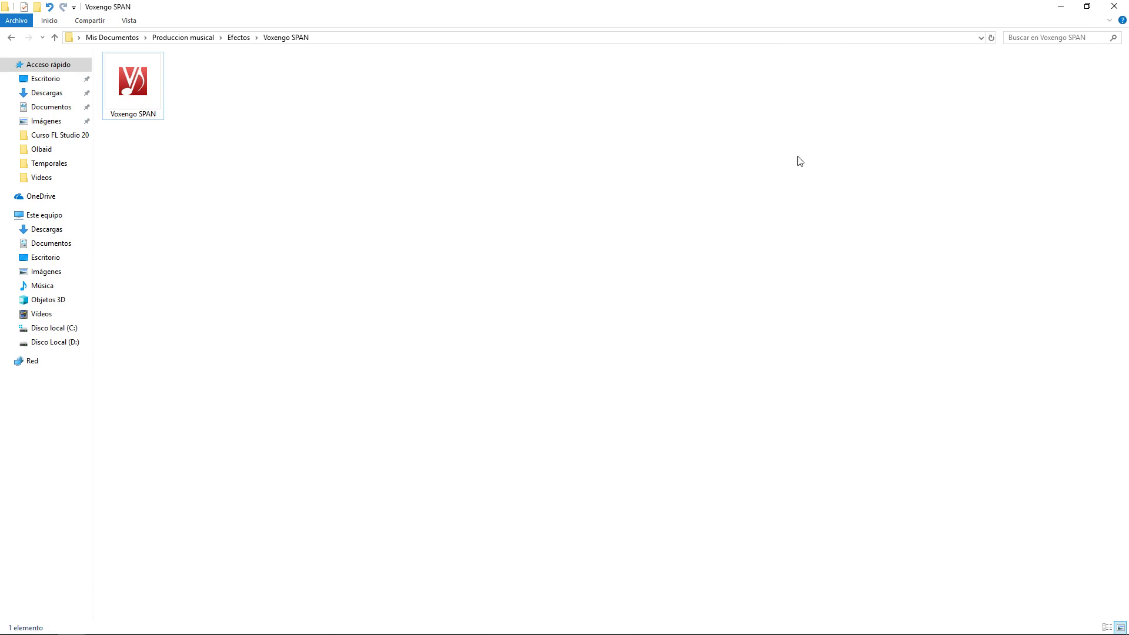
Step: Launch the Voxengo SPAN installer from its folder
click(140, 93)
click(206, 143)
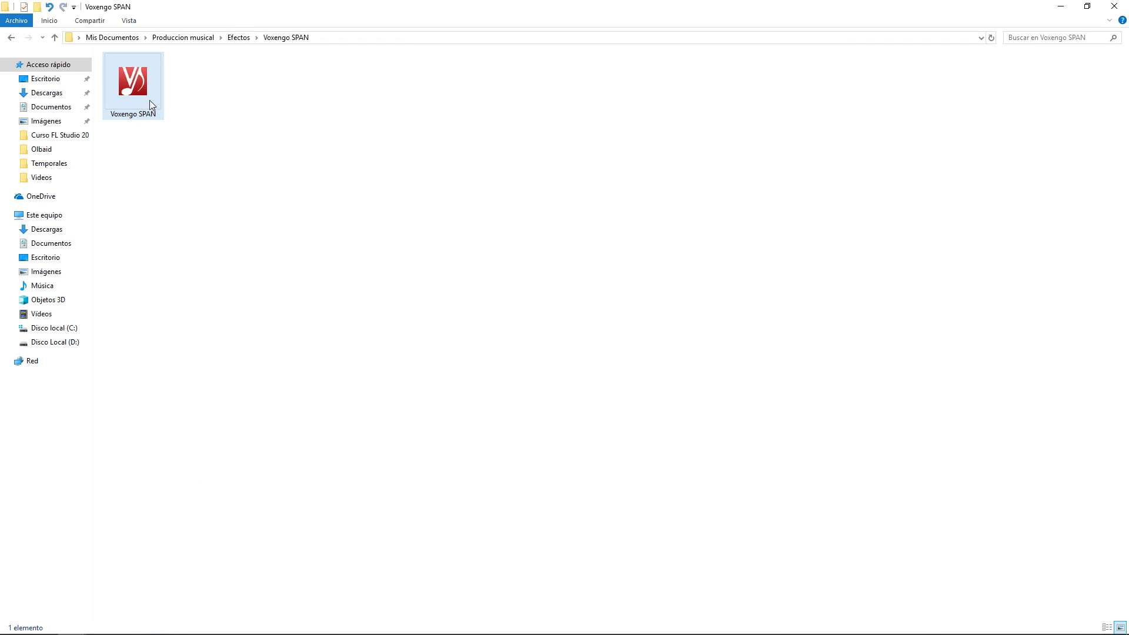
click(145, 97)
click(182, 131)
click(166, 113)
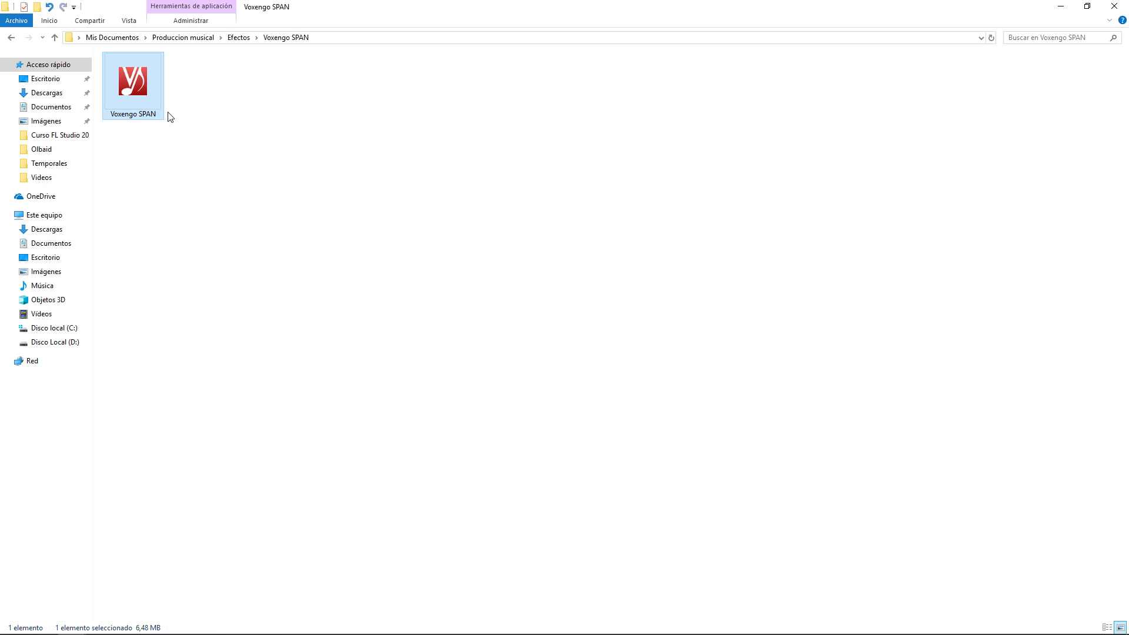
click(211, 134)
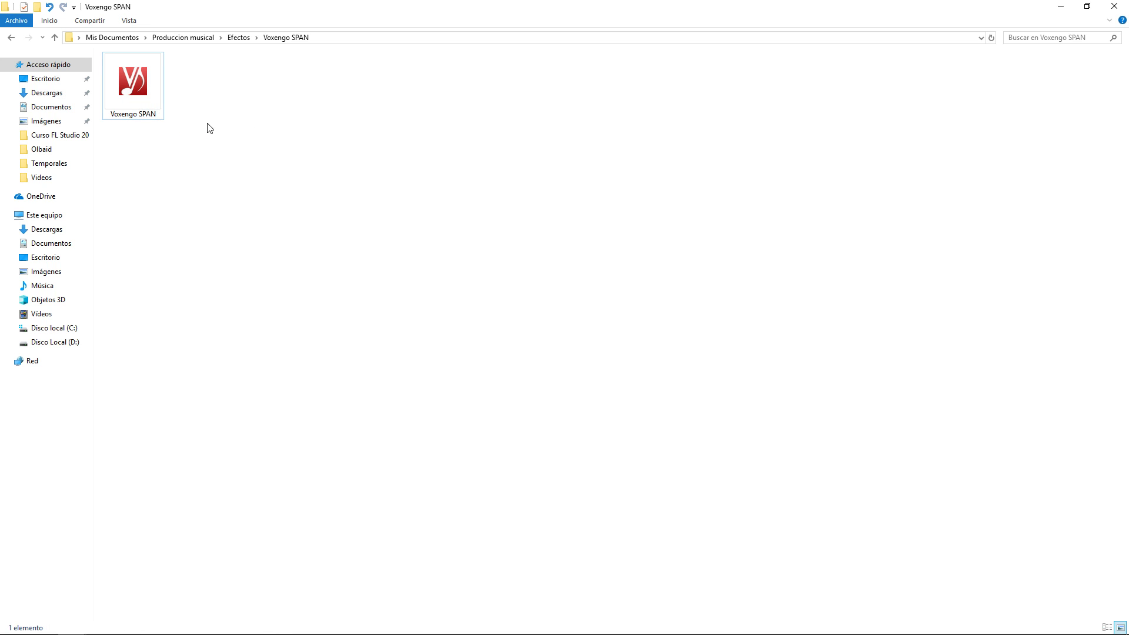
double_click(132, 96)
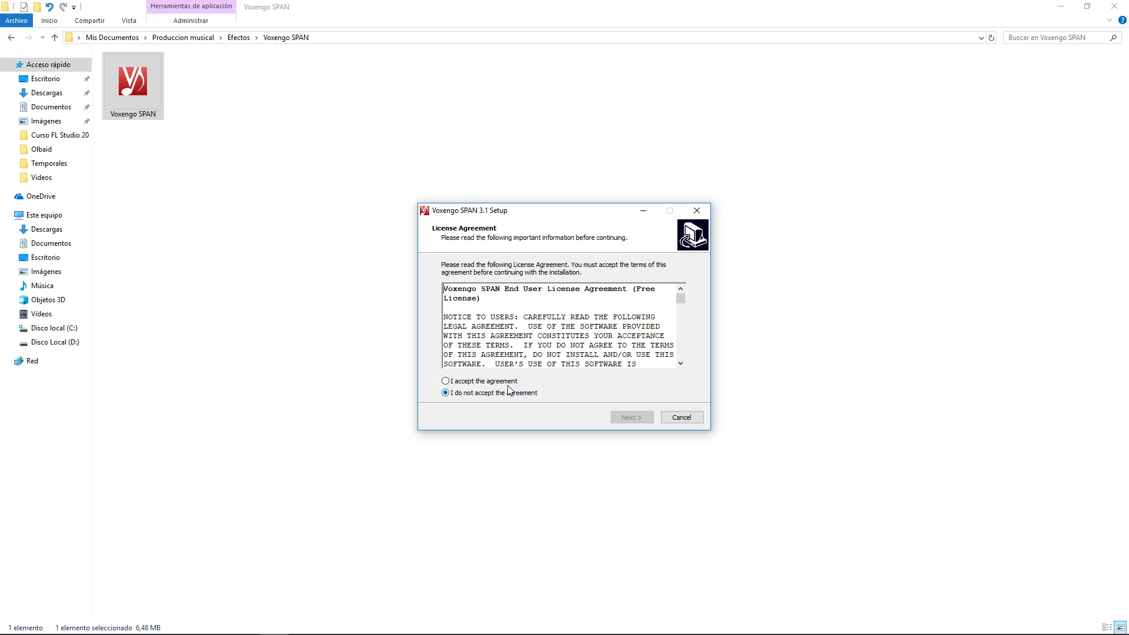
Step: Read through and accept the Voxengo SPAN license agreement, then continue with the preselected 64-bit VST and VST3 components
scroll(509, 353, down, 20)
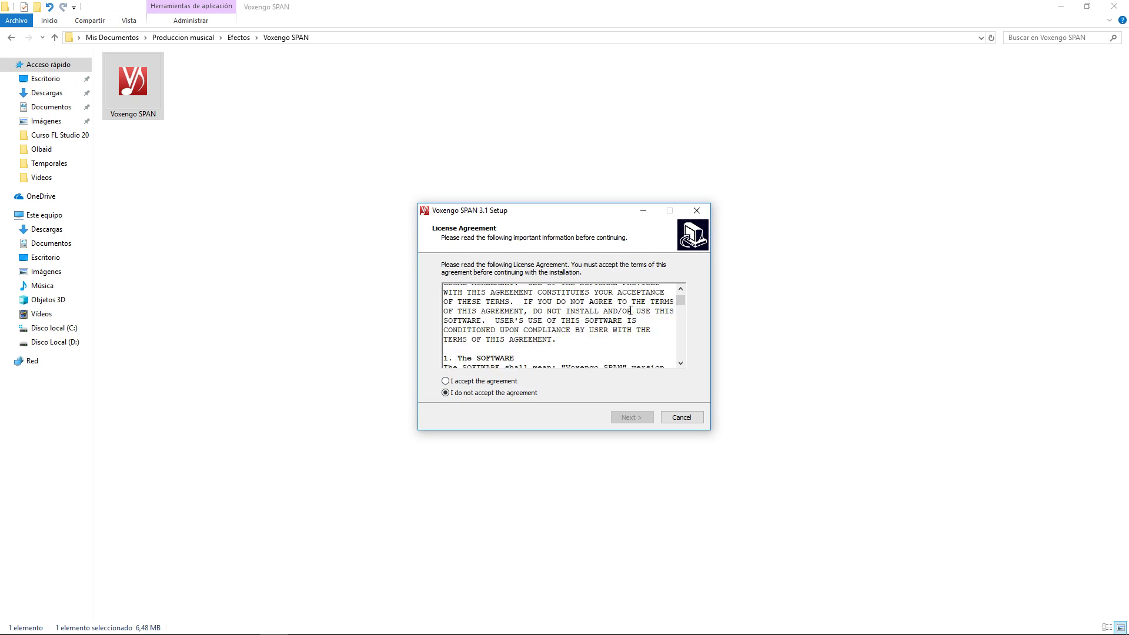
scroll(558, 394, down, 3)
click(445, 381)
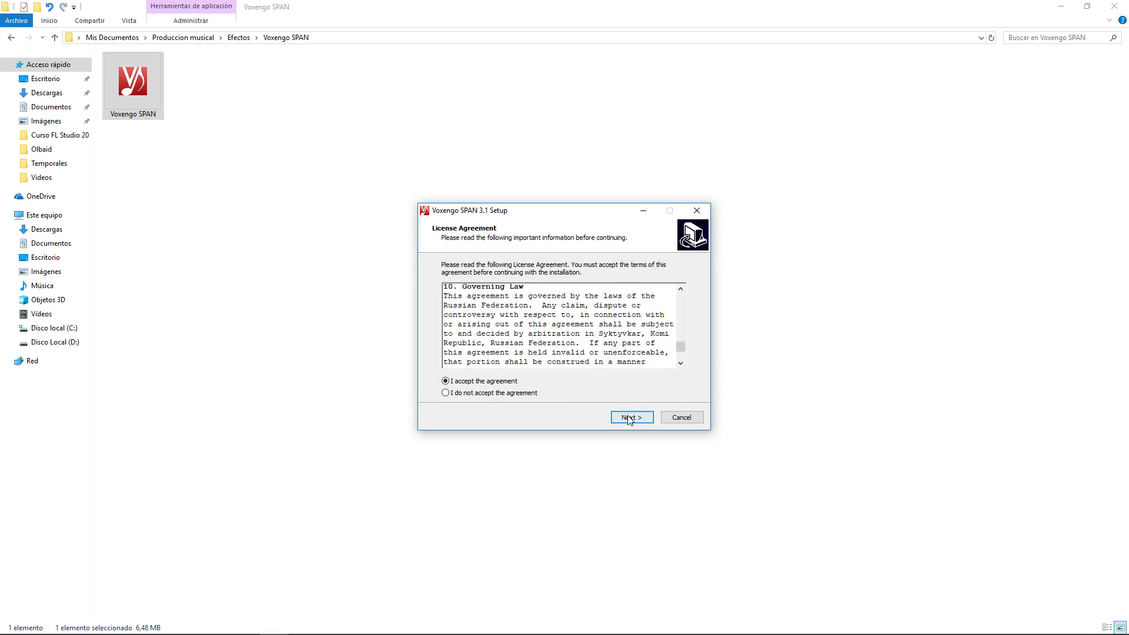
click(628, 417)
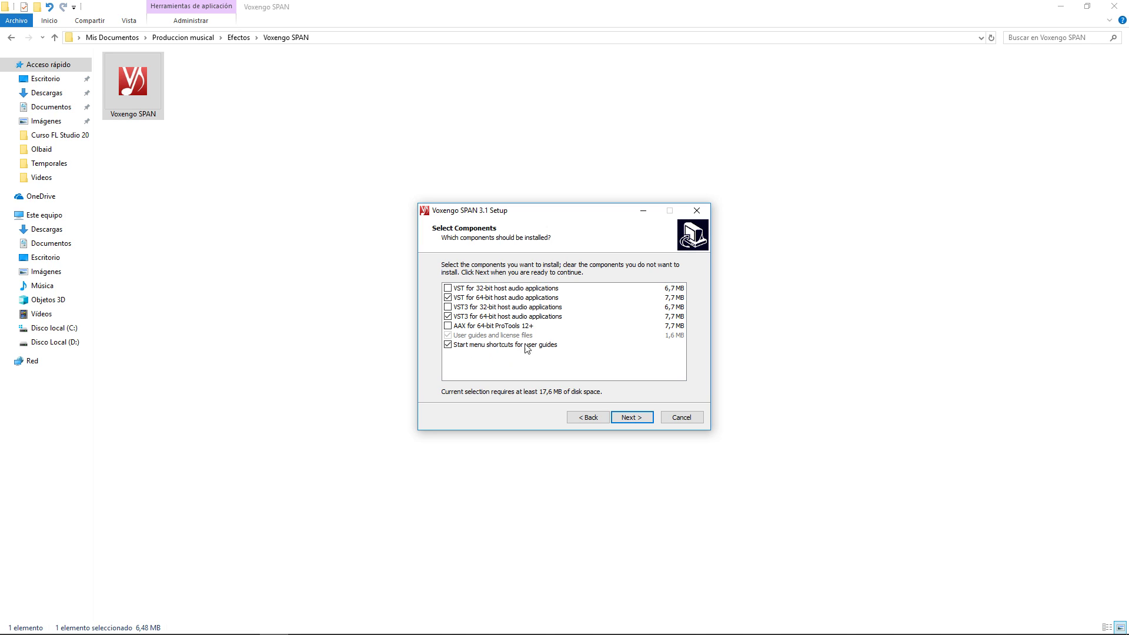
drag(547, 217, 522, 213)
click(614, 414)
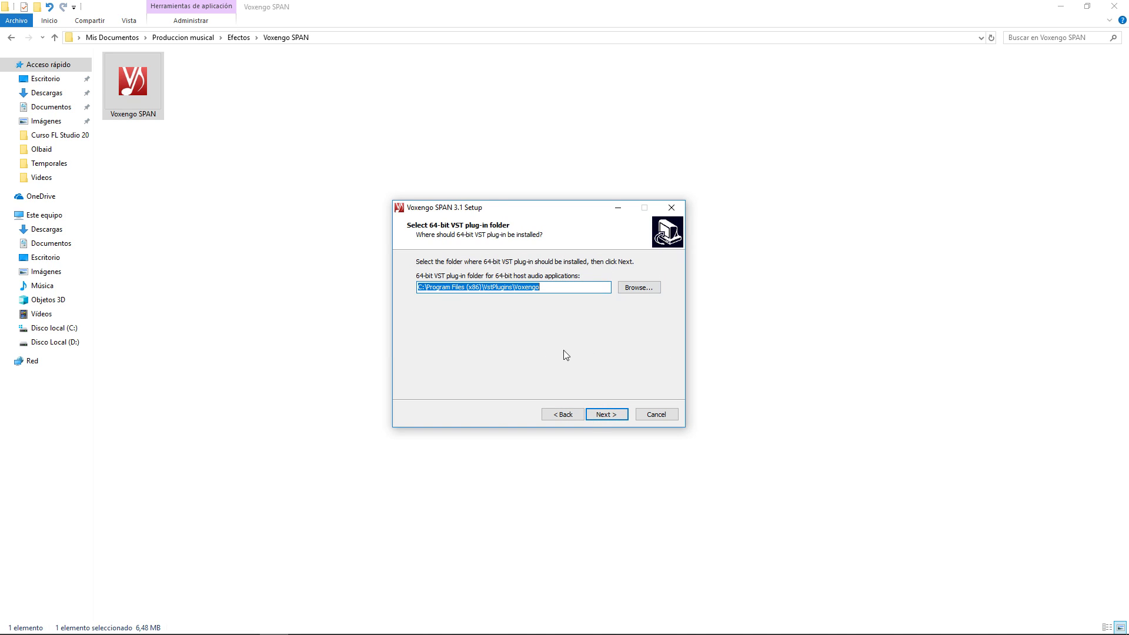
Step: Browse the 64-bit VST plug-in folder choices and keep C:\Program Files (x86)\VstPlugins\Voxengo as the install location
click(472, 286)
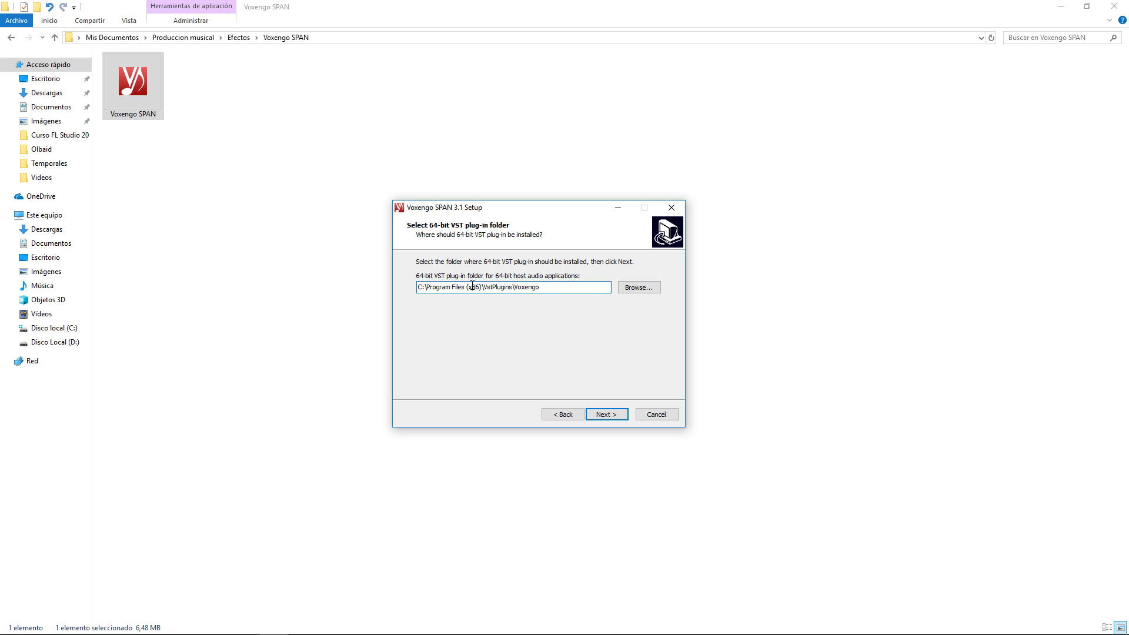
drag(418, 286, 570, 286)
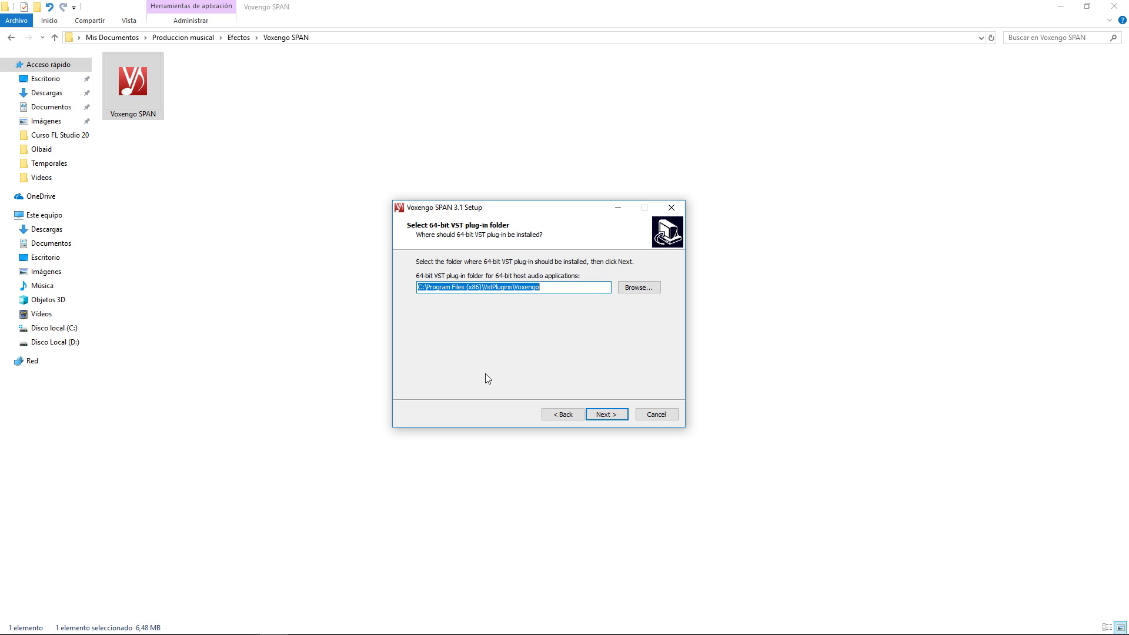
click(559, 284)
click(628, 288)
scroll(628, 335, up, 4)
scroll(628, 319, up, 10)
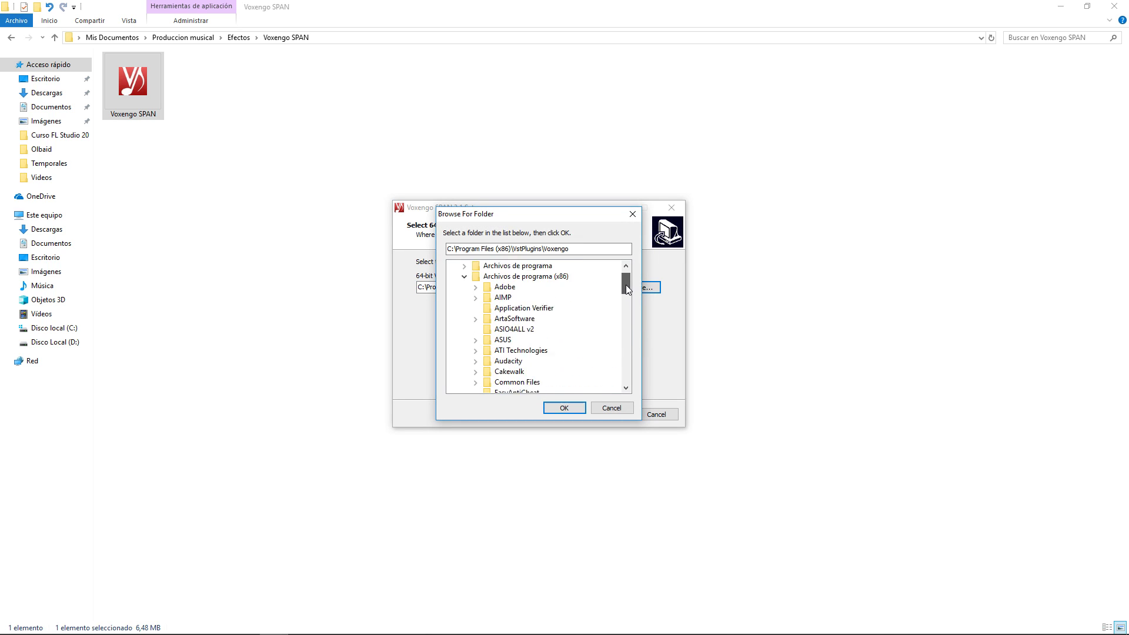
scroll(626, 294, down, 1)
click(561, 406)
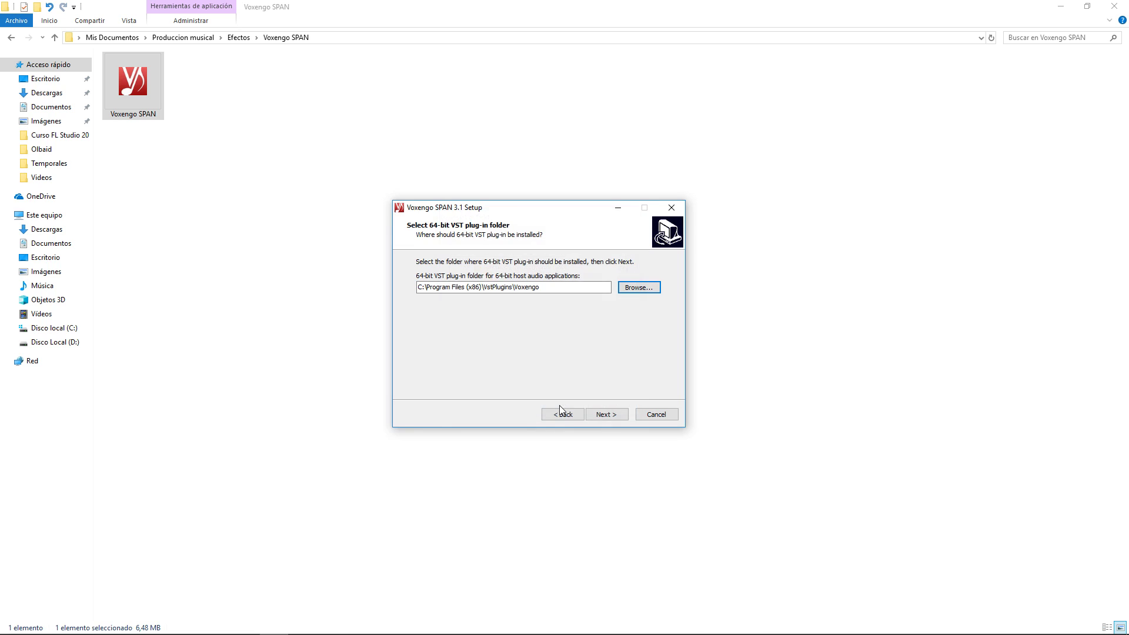
click(602, 415)
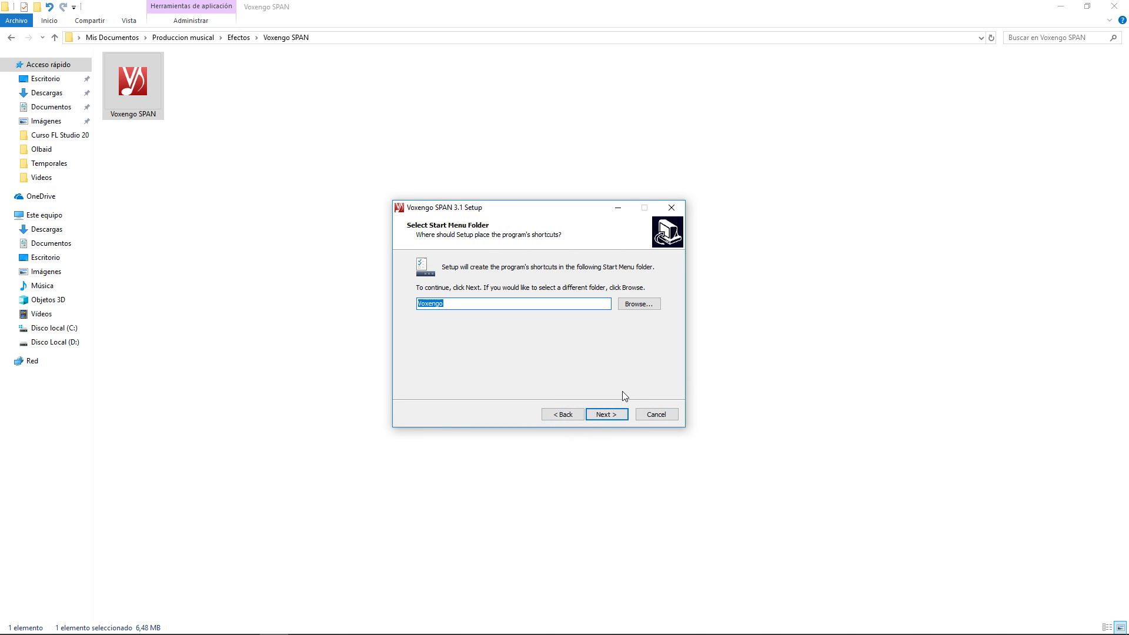
Step: Keep Voxengo as the Start Menu folder, continue to the ready-to-install page, and cancel the setup without installing
click(604, 410)
click(596, 415)
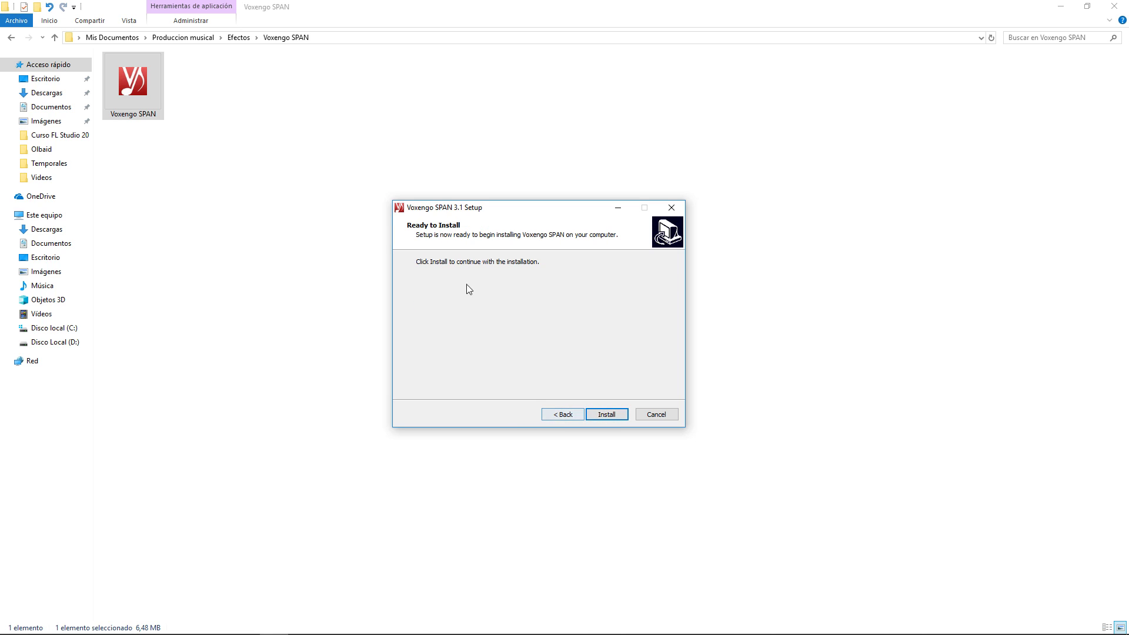
drag(504, 210, 446, 182)
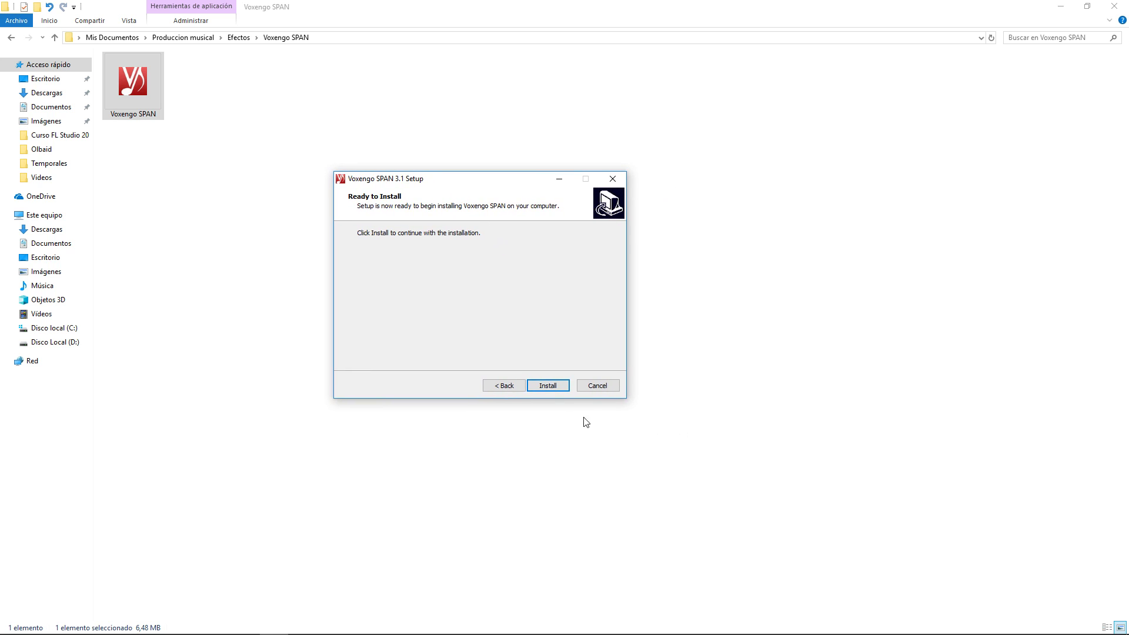
click(597, 386)
click(620, 380)
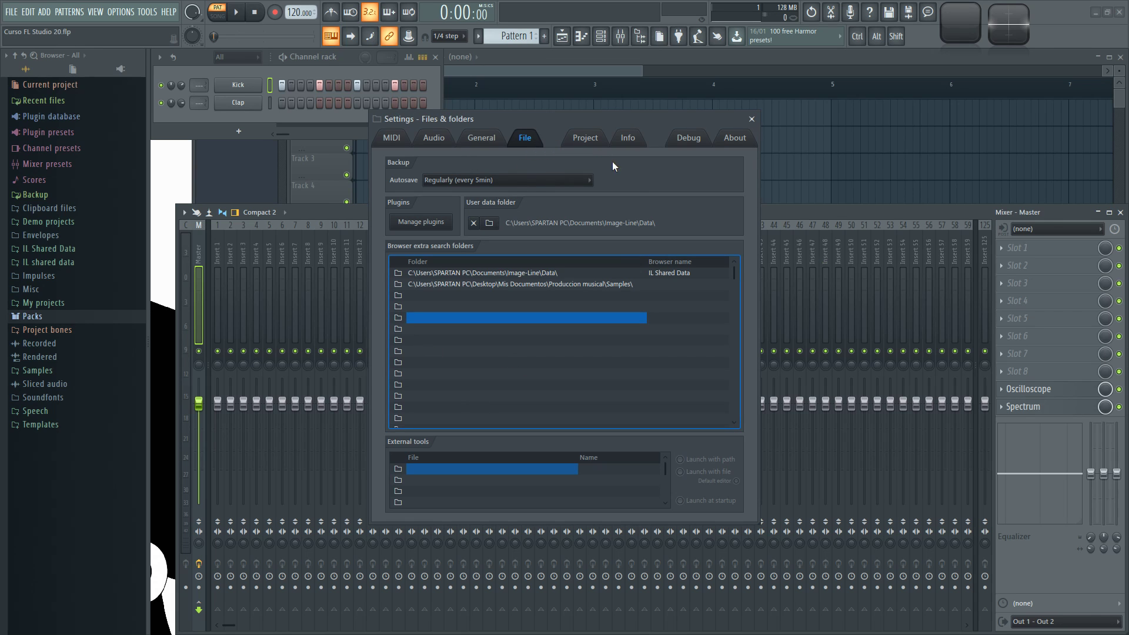
Step: Reopen and close the plugin manager, then dismiss its introductory notice with the option not to show it in the future
click(435, 222)
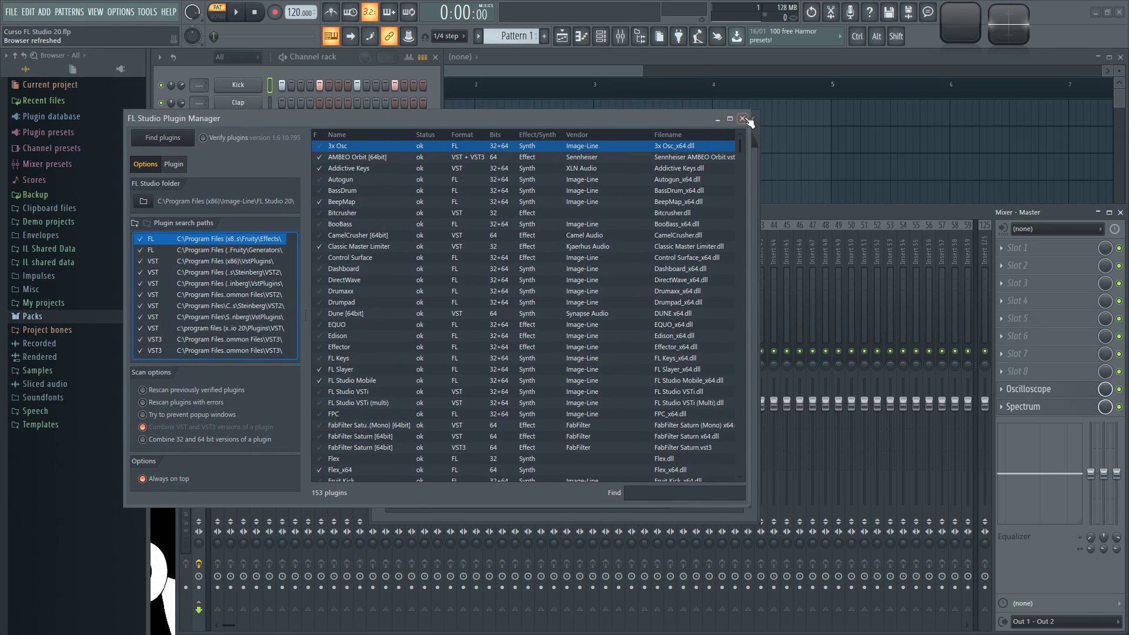
click(746, 119)
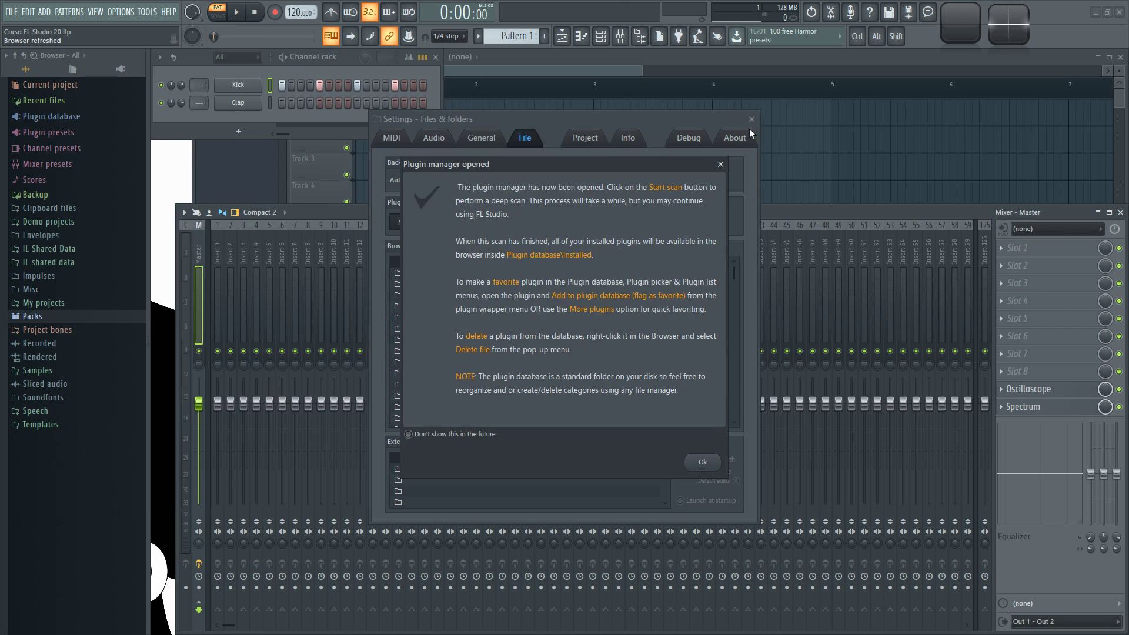
click(408, 434)
click(702, 462)
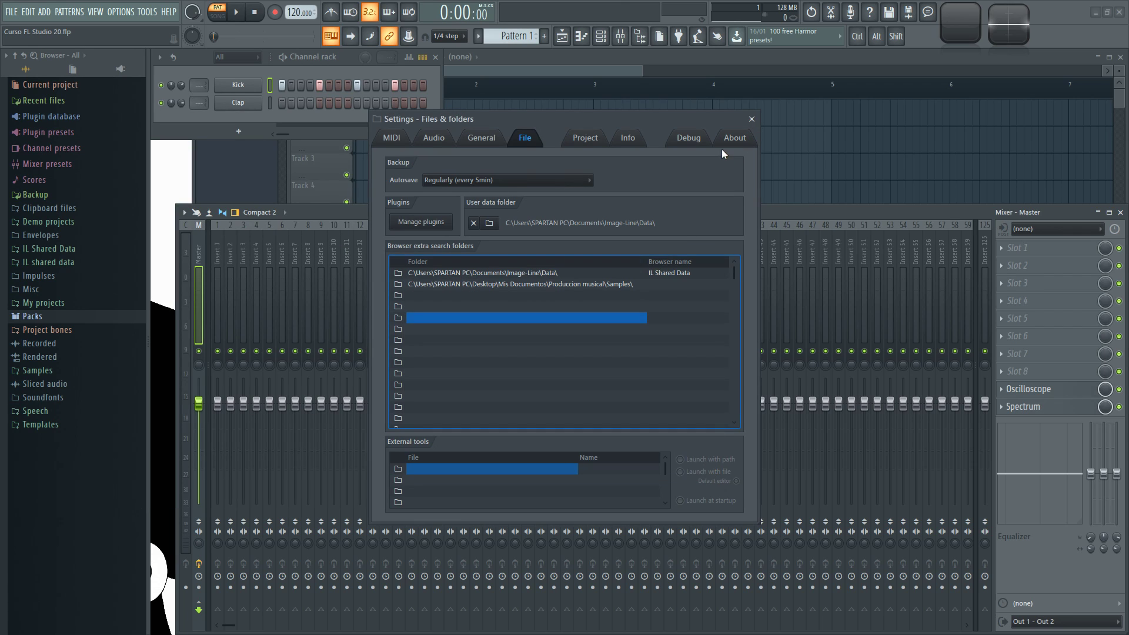
Step: Close the settings and browse the full list of generator plugins available to insert from the Clap channel
click(752, 119)
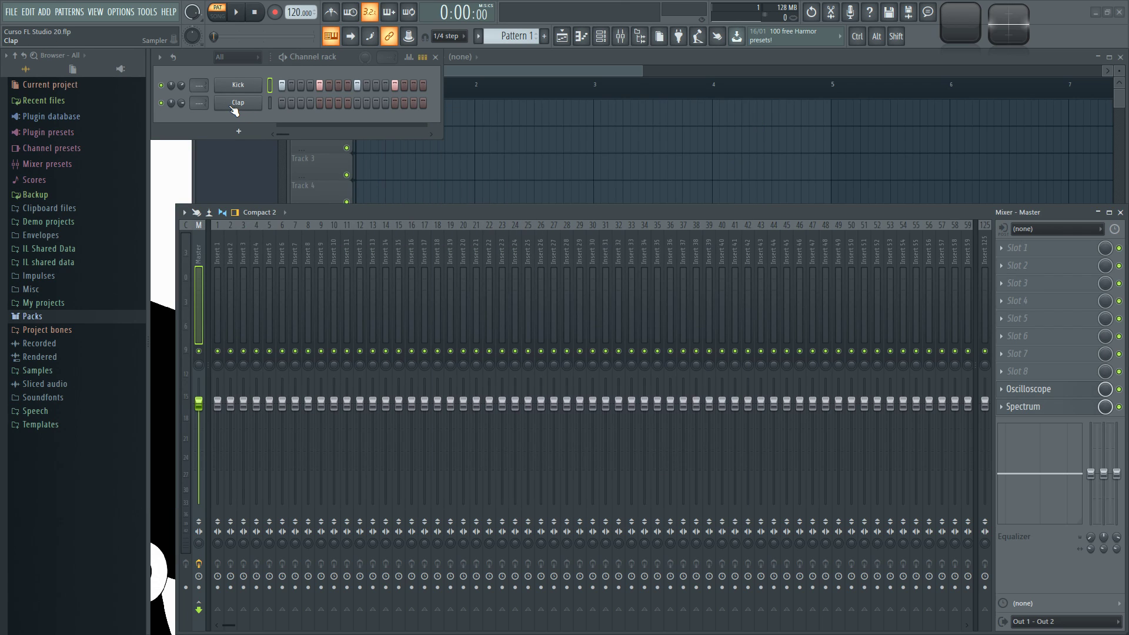
right_click(250, 104)
mouse_move(302, 192)
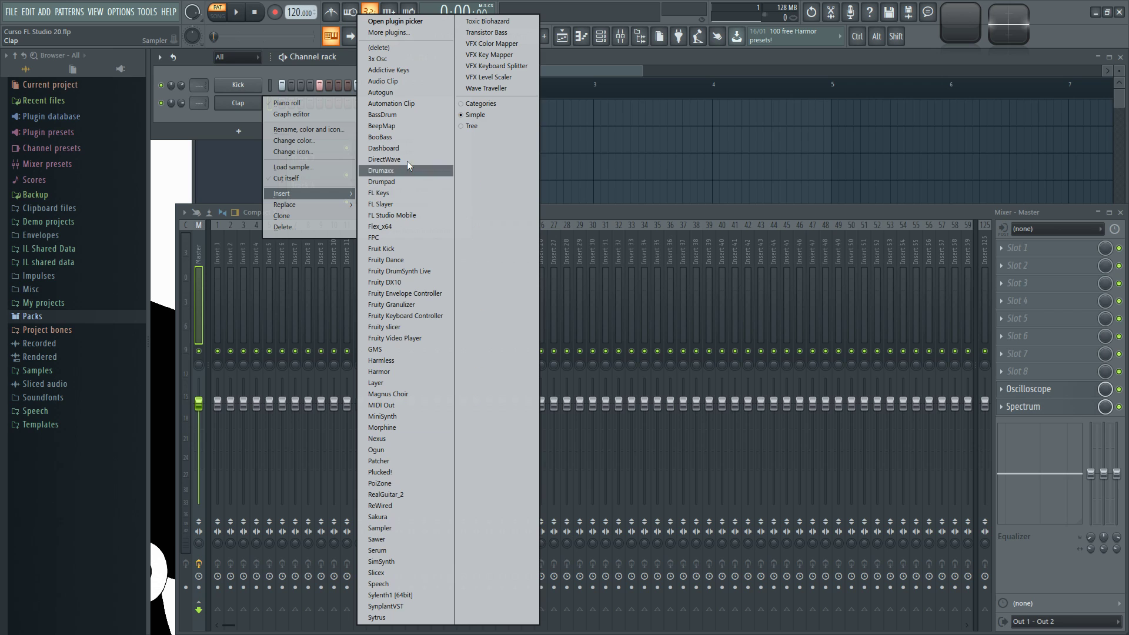
click(389, 33)
scroll(516, 112, down, 5)
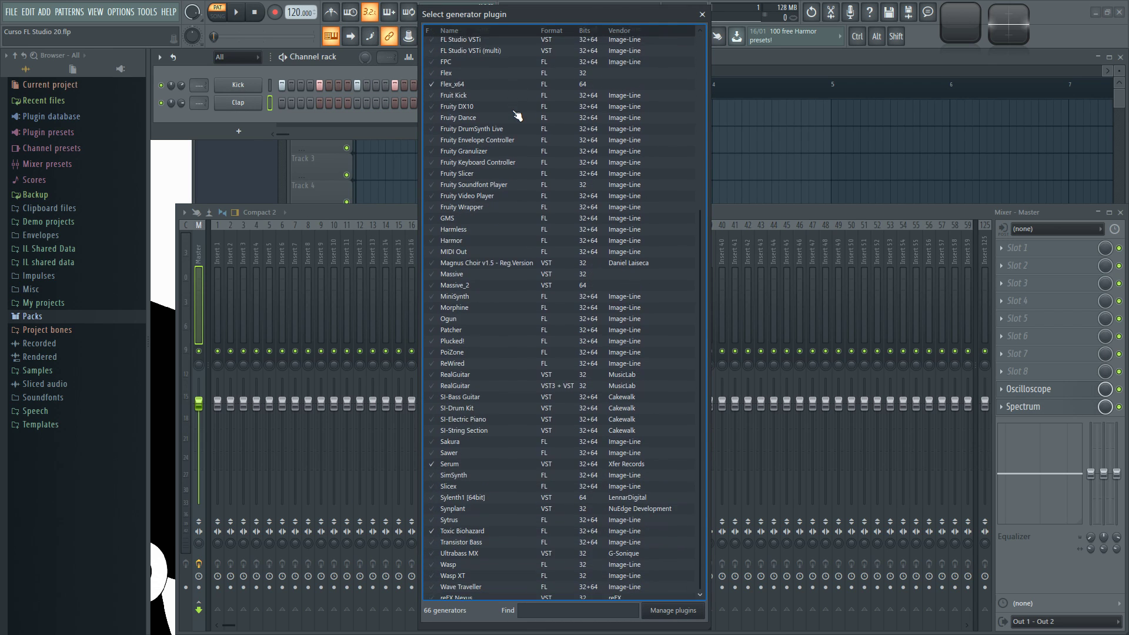
scroll(462, 482, up, 4)
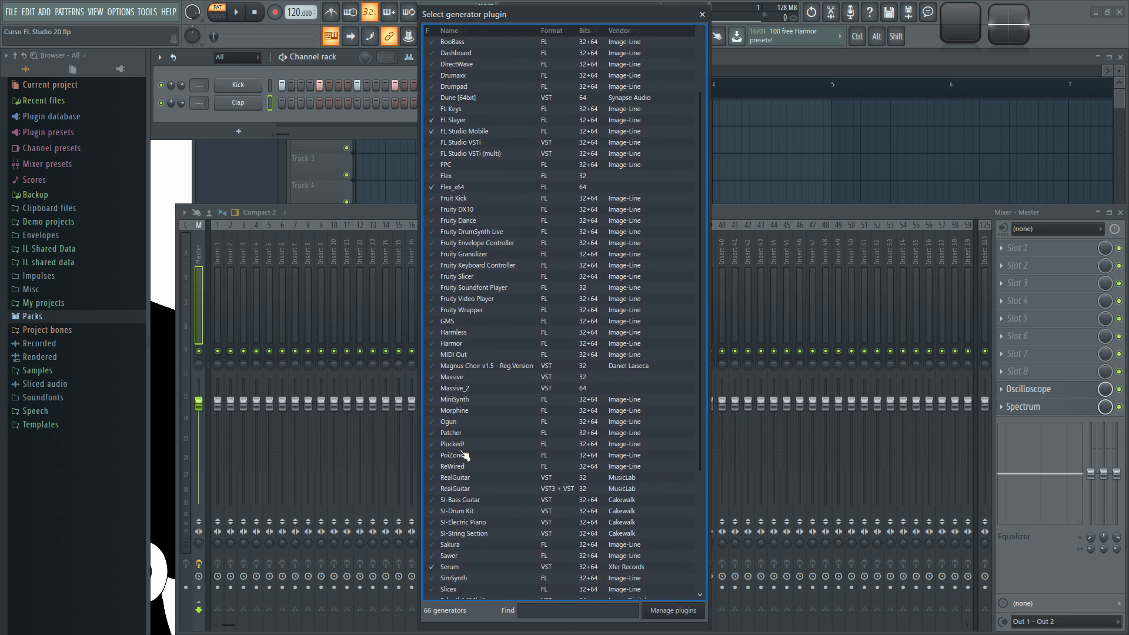
Step: Try the favorite marks of Massive and Fruity Keyboard Controller, look through the remaining generators, and close the list
click(435, 377)
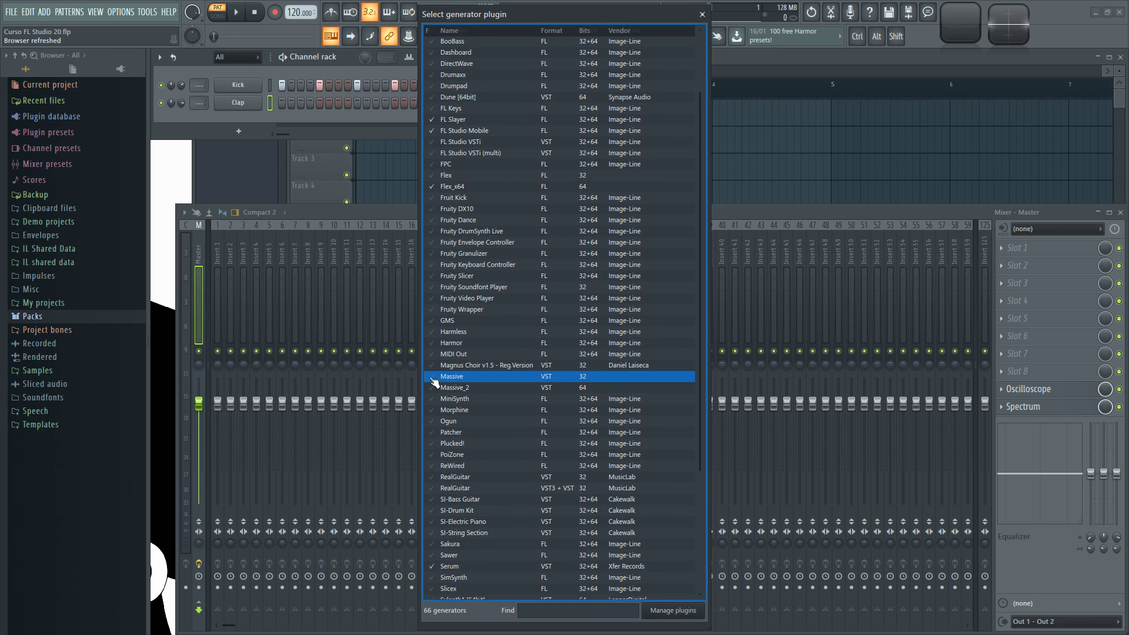
click(437, 266)
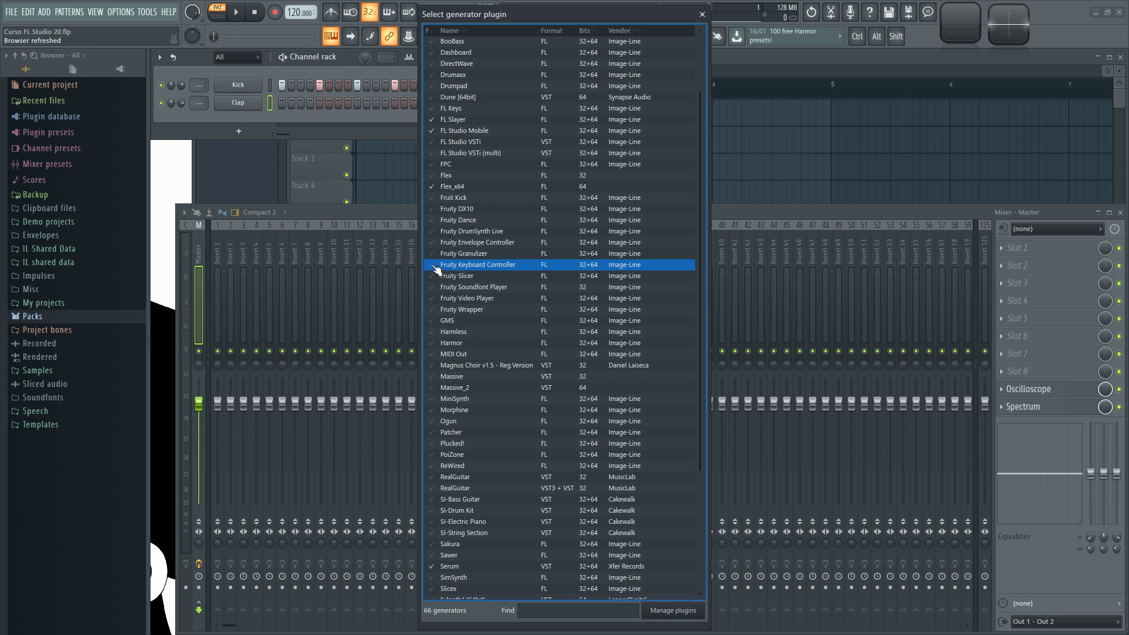
scroll(455, 170, up, 1)
scroll(482, 183, down, 5)
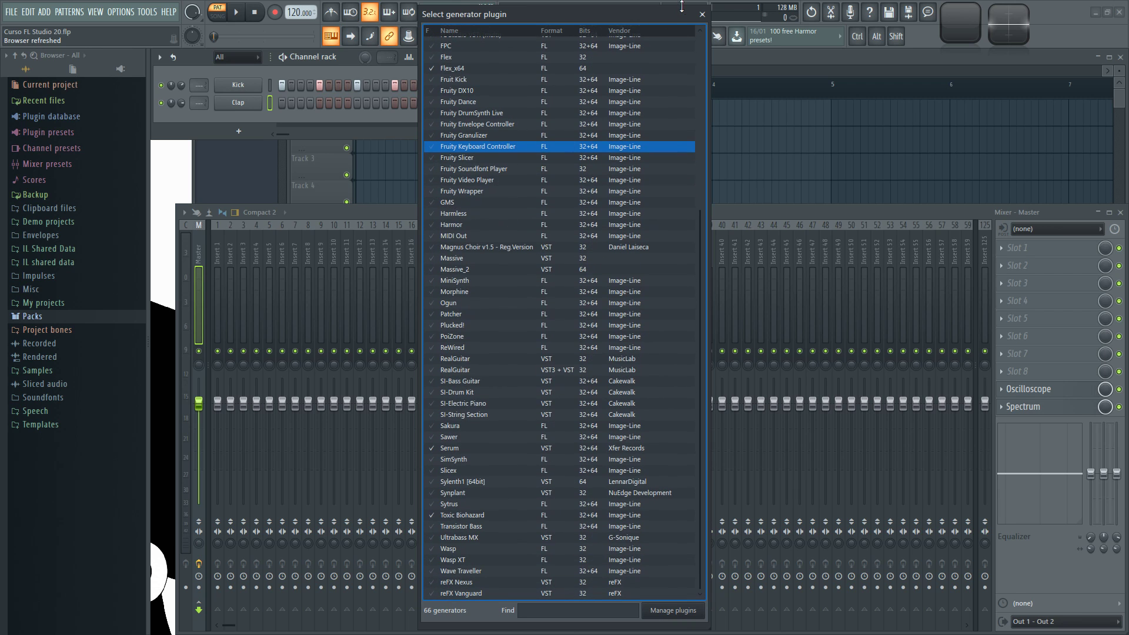
click(702, 14)
Step: Open the plugin manager from the Clap channel's full generator list and move its window toward the middle of the workspace
right_click(257, 102)
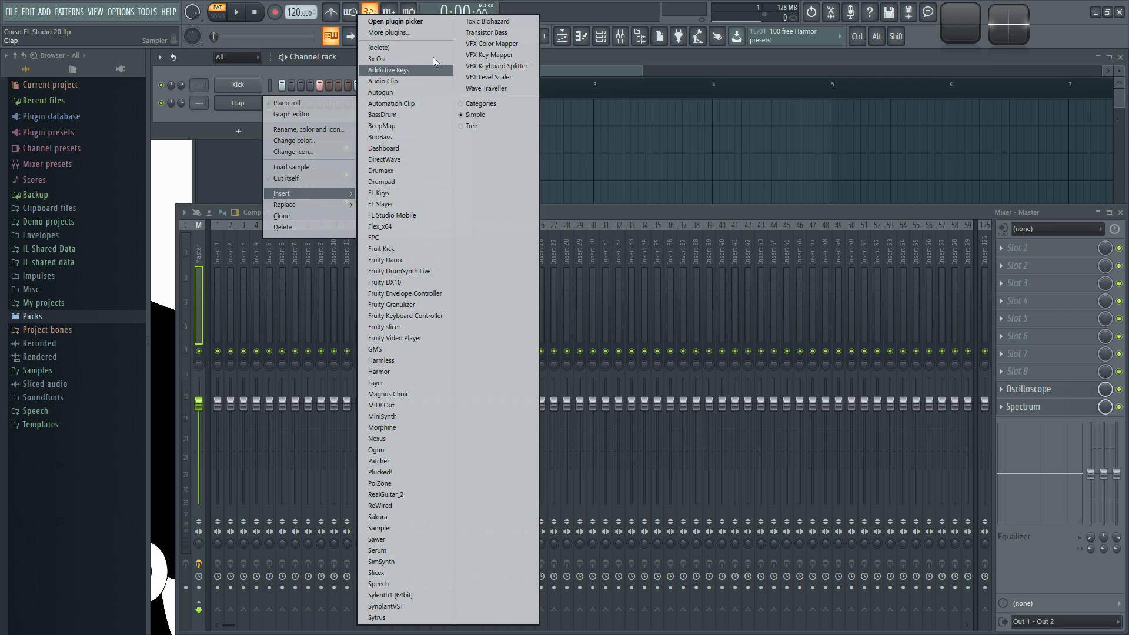
click(393, 32)
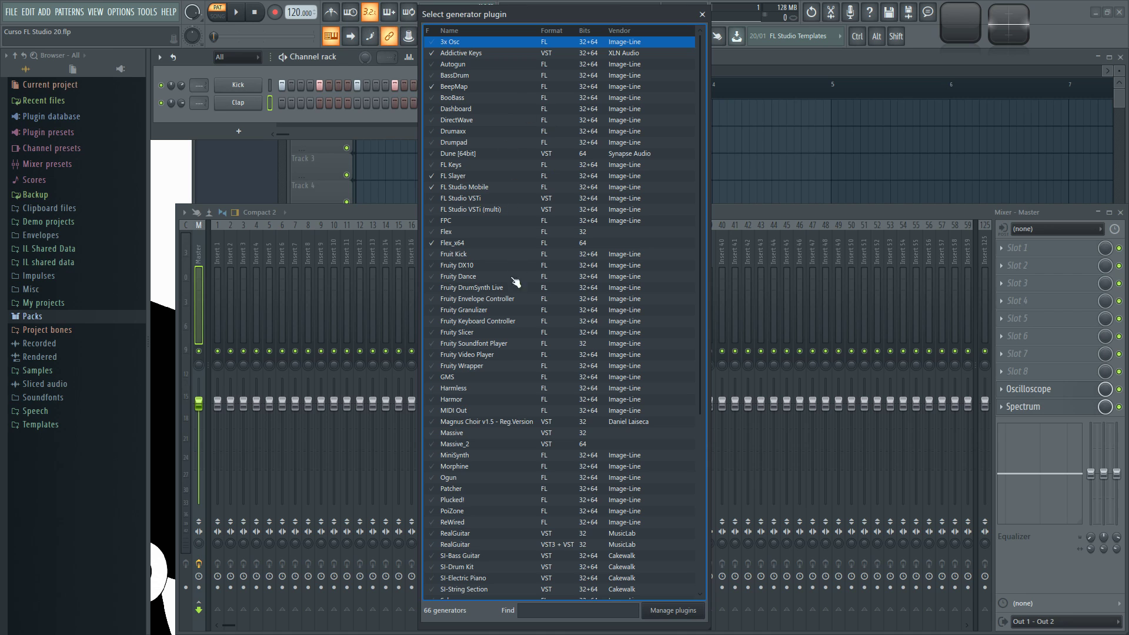
click(669, 611)
drag(321, 7, 510, 99)
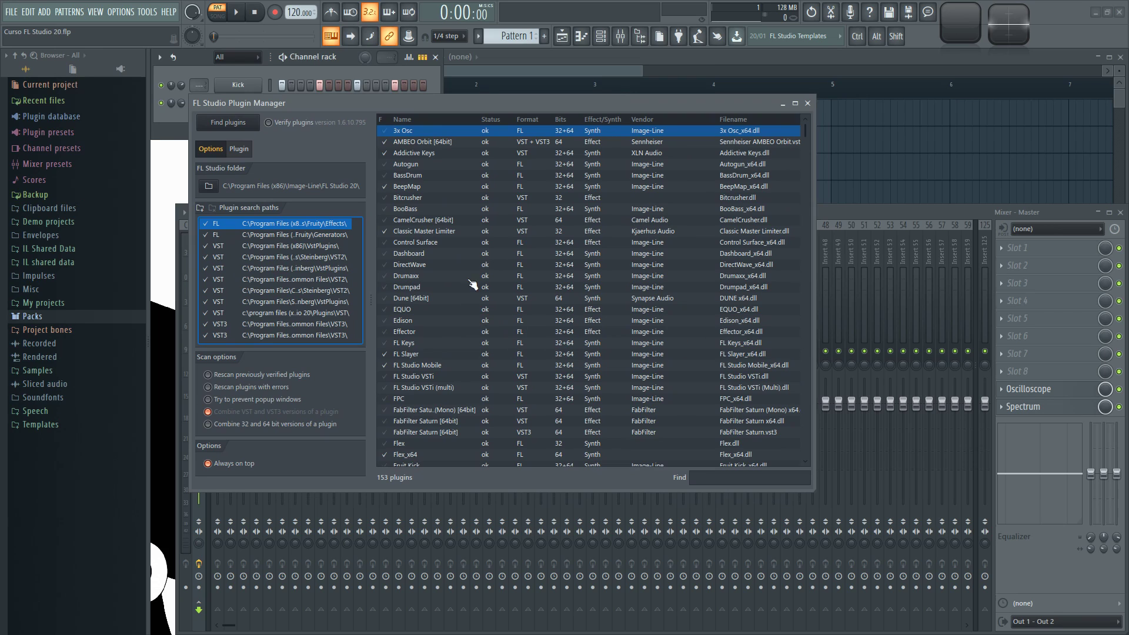
Step: Find SPAN in the plugin manager and compare its 64-bit VST and VST3 entries, ending on SPAN.dll
click(389, 312)
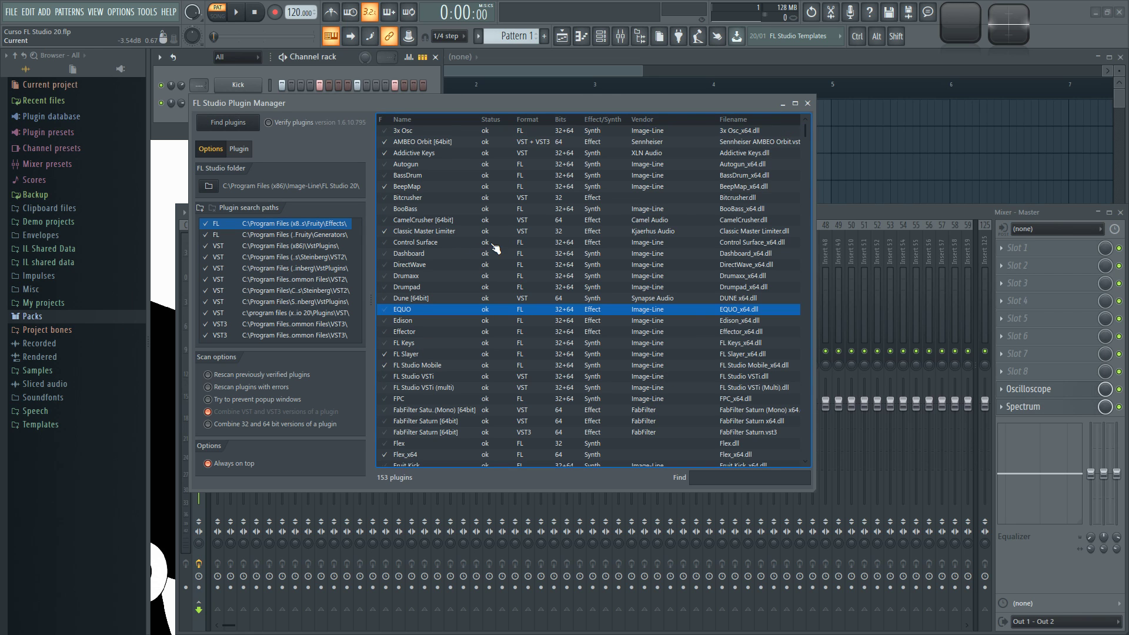
scroll(491, 253, down, 20)
scroll(482, 274, down, 1)
click(419, 265)
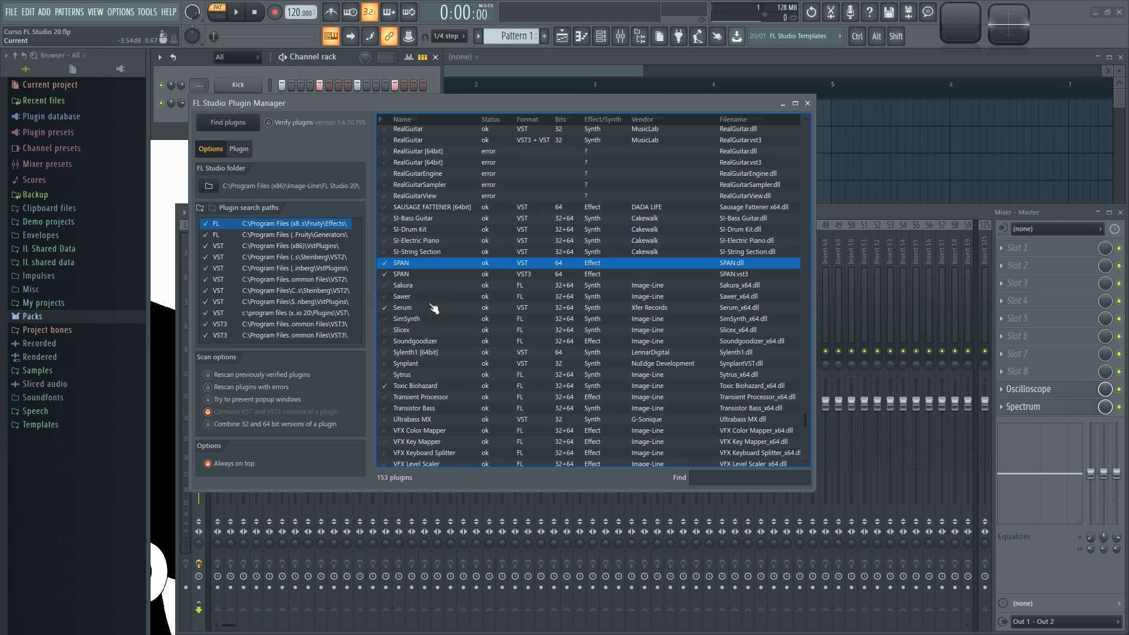
click(405, 275)
click(414, 266)
click(435, 275)
click(414, 264)
Step: View the plugin details of SPAN.dll, check the available types while keeping Effect, and close the plugin manager
click(241, 154)
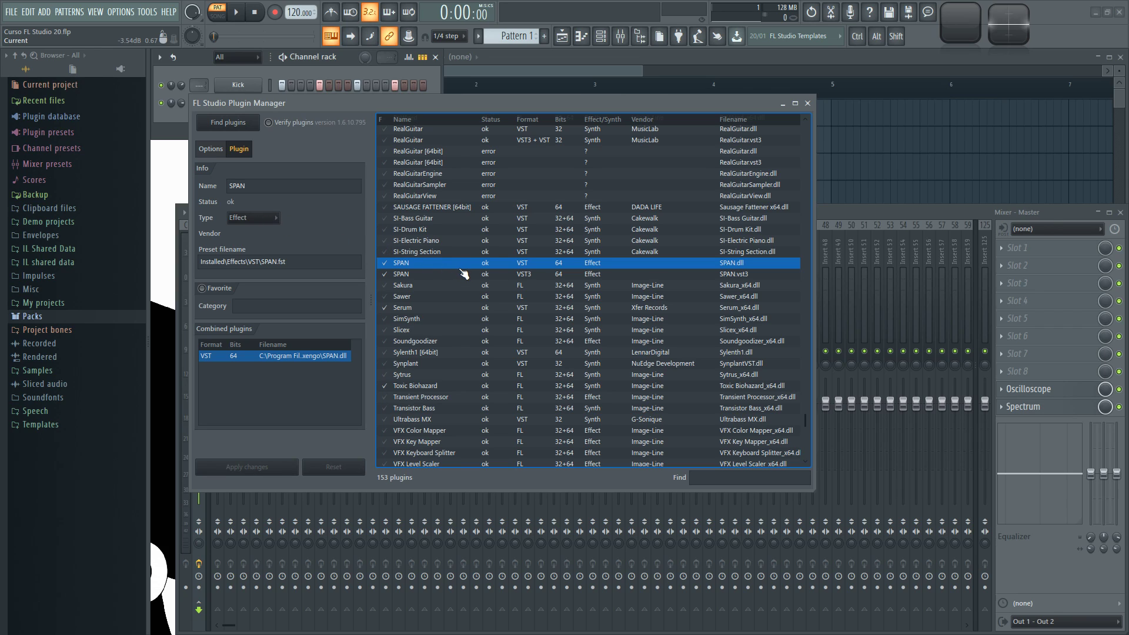
click(275, 218)
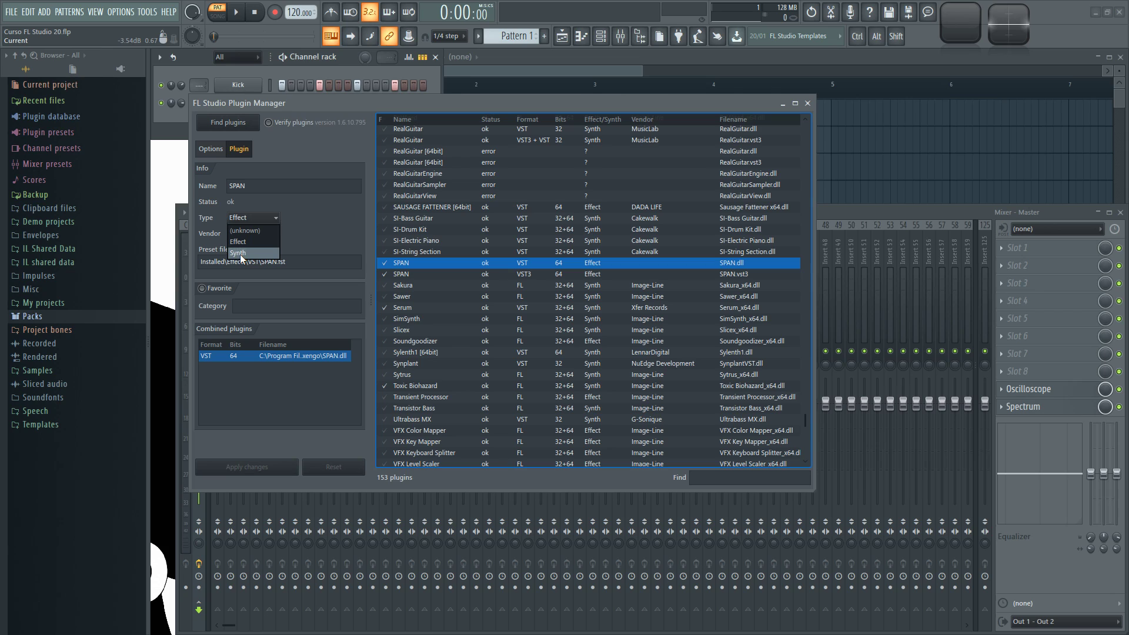
click(318, 229)
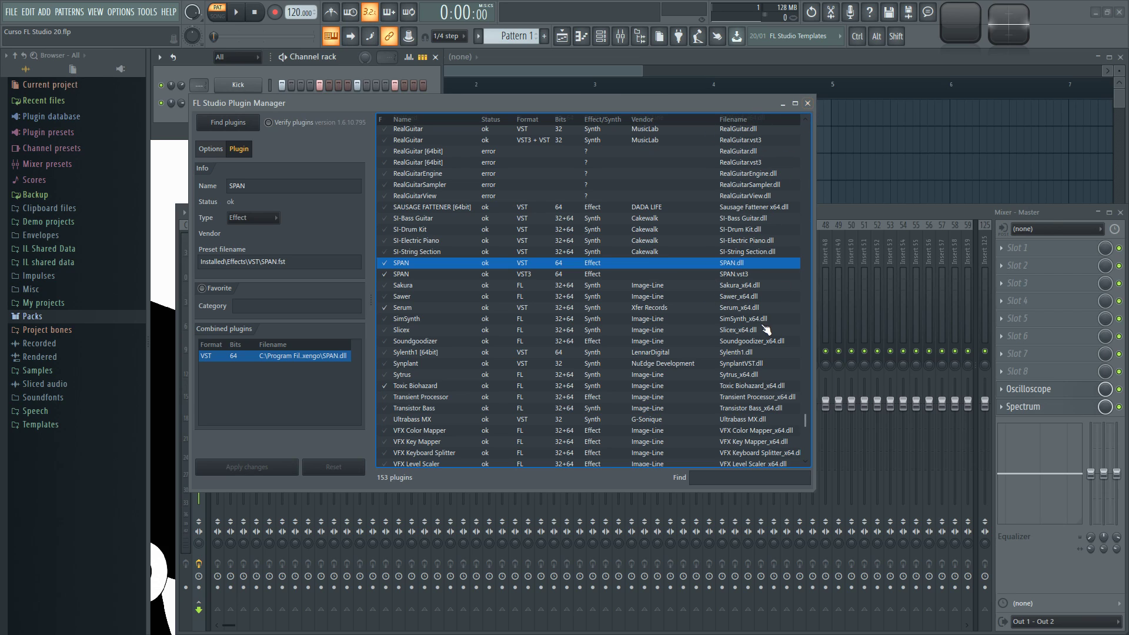
click(807, 103)
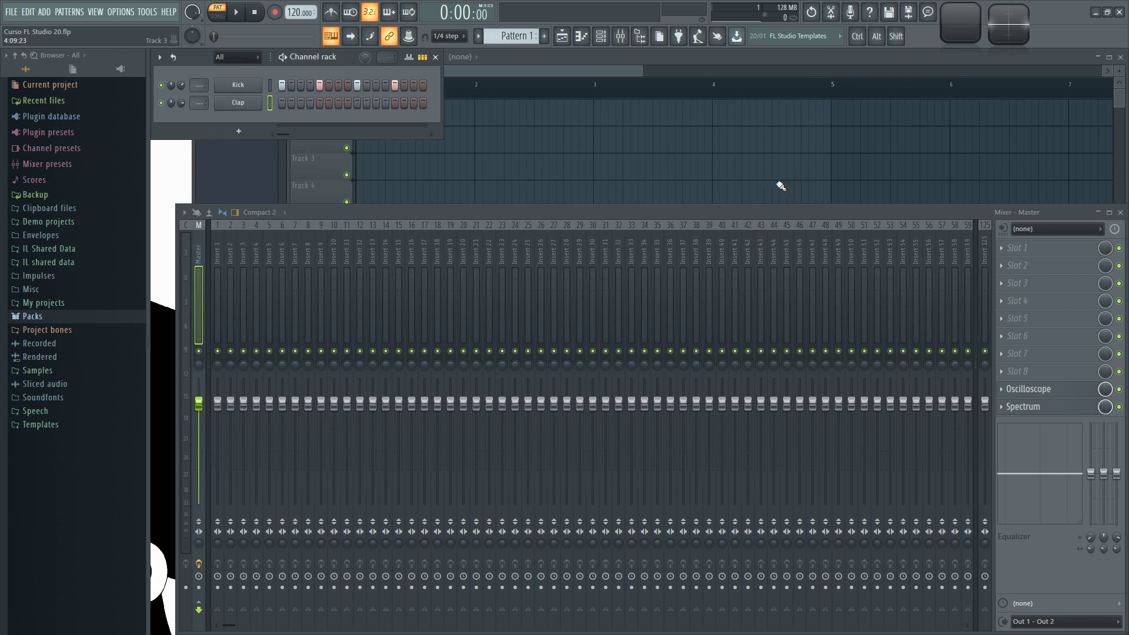
Step: Browse the full effect plugin list for the Master track's Slot 1, open the plugin manager from it, and reposition the manager window
click(1004, 248)
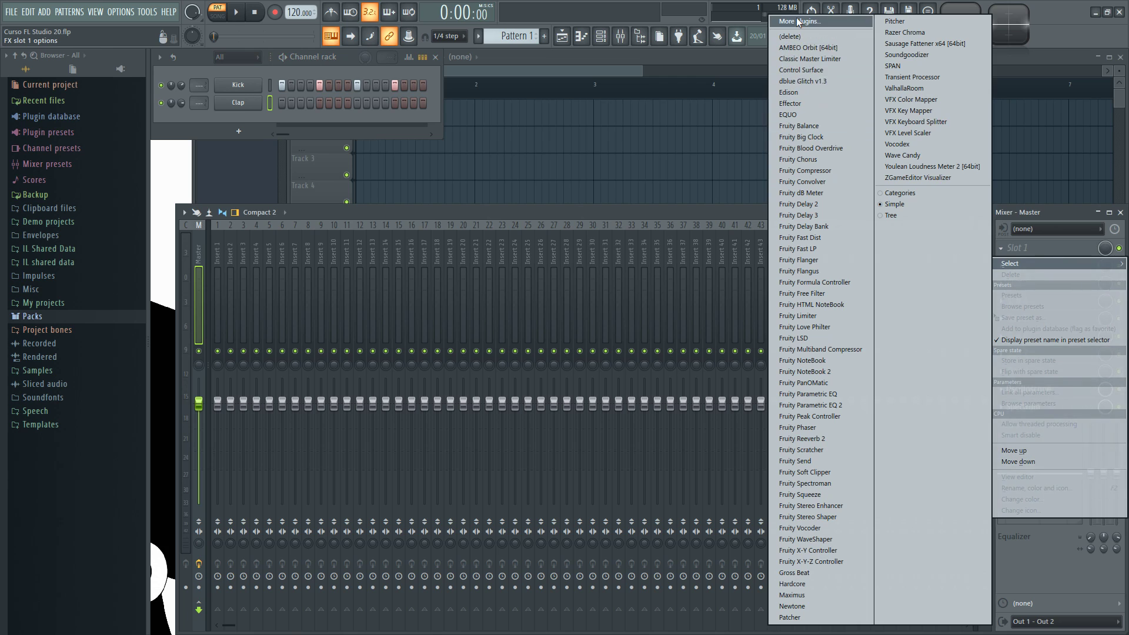
click(823, 21)
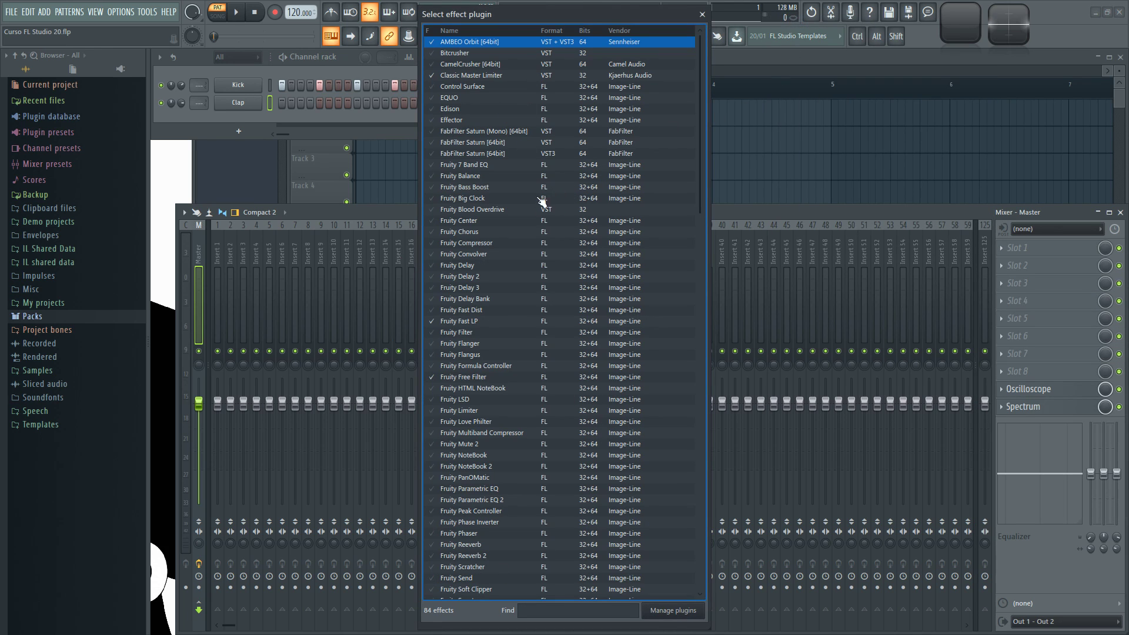
scroll(501, 247, down, 10)
scroll(500, 294, up, 15)
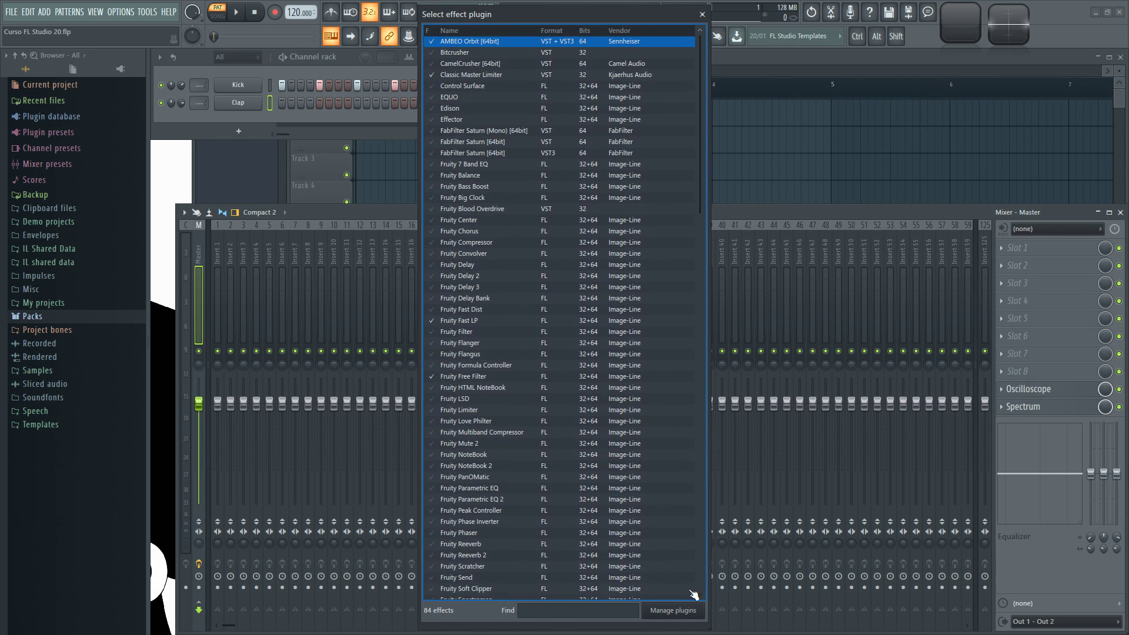
click(673, 609)
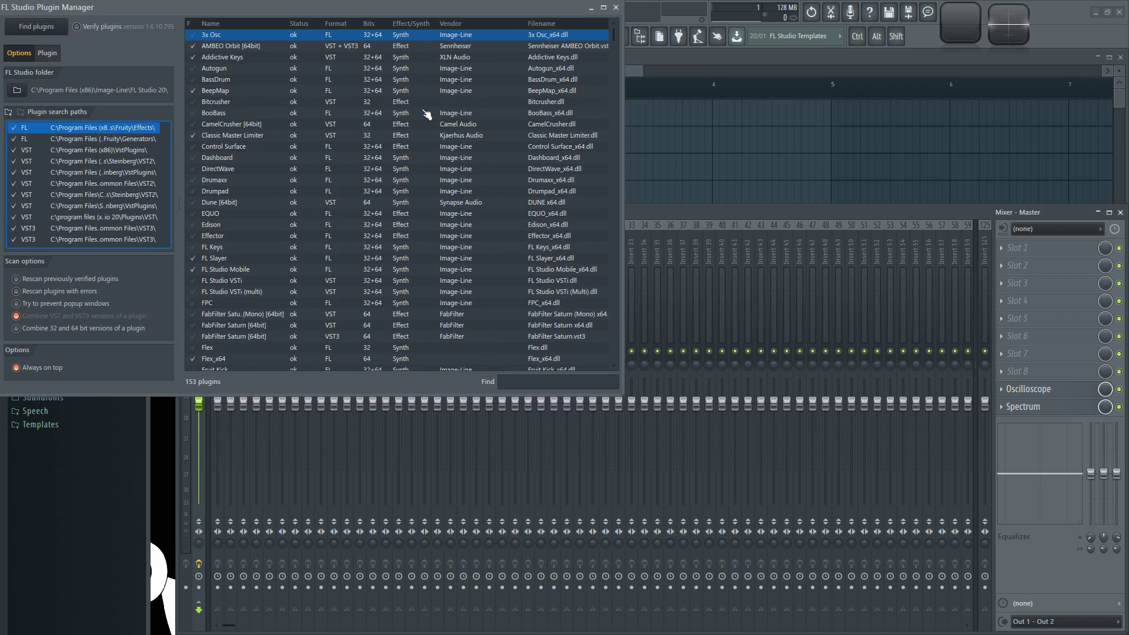
drag(269, 5, 418, 60)
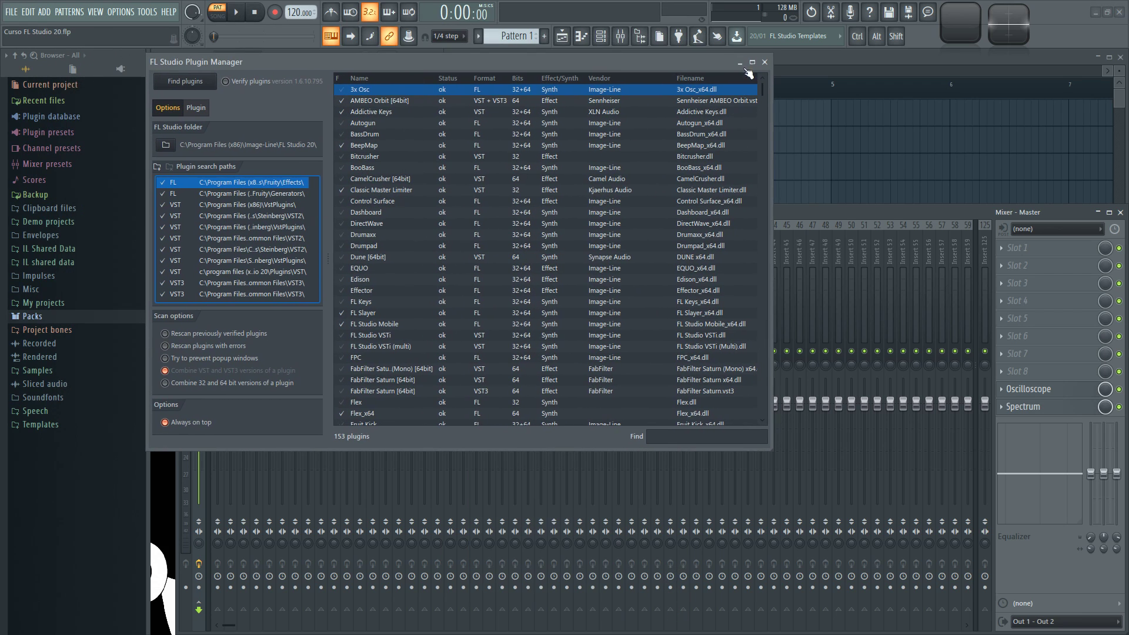
Step: Select the SPAN.dll entry, enlarge the plugin manager to view the plugin paths, then restore the window and close it
scroll(605, 222, down, 20)
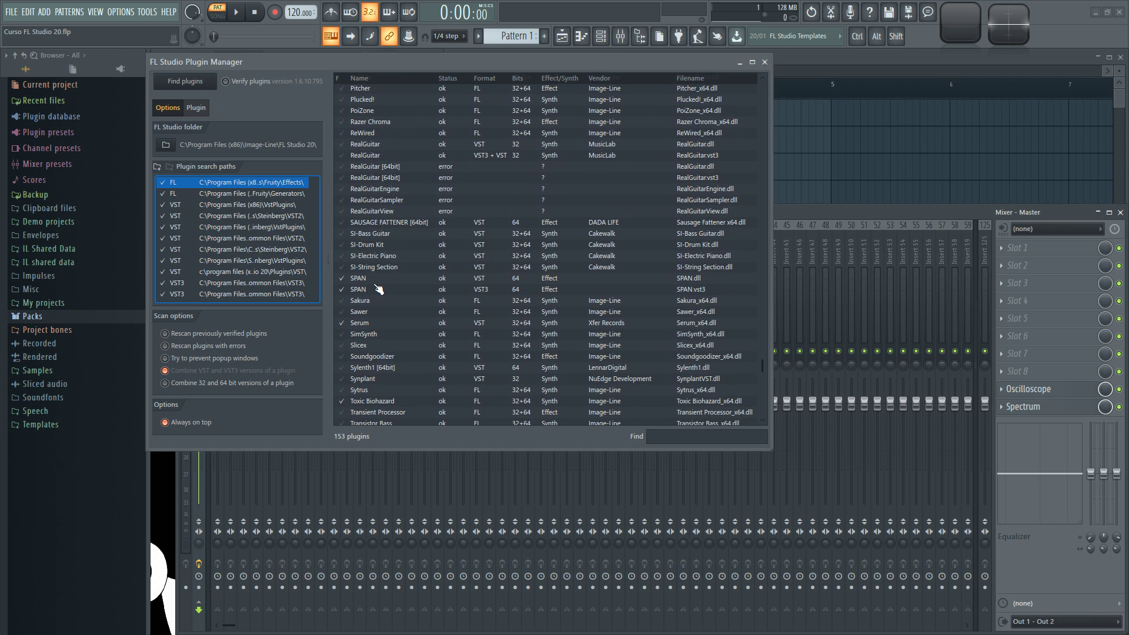
click(353, 279)
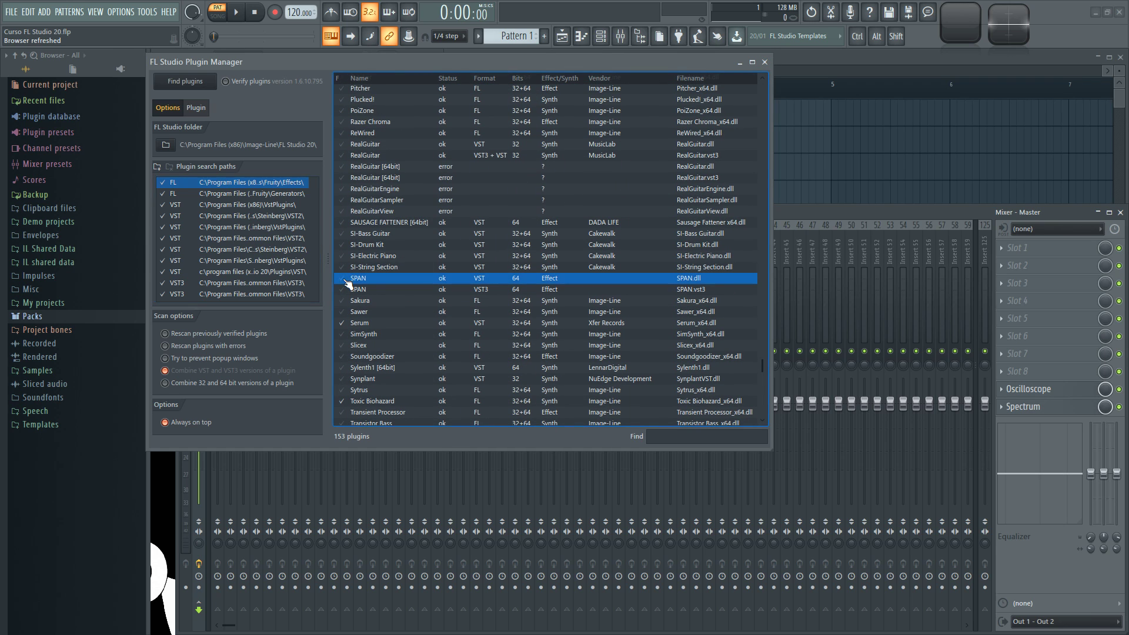
click(752, 62)
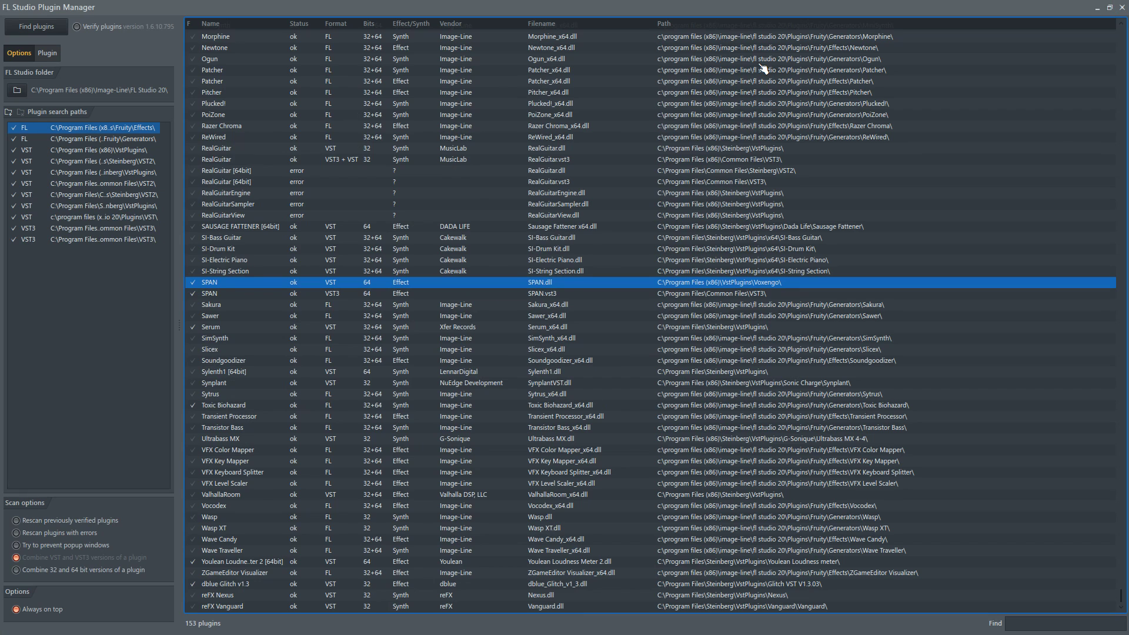
click(1109, 7)
click(766, 61)
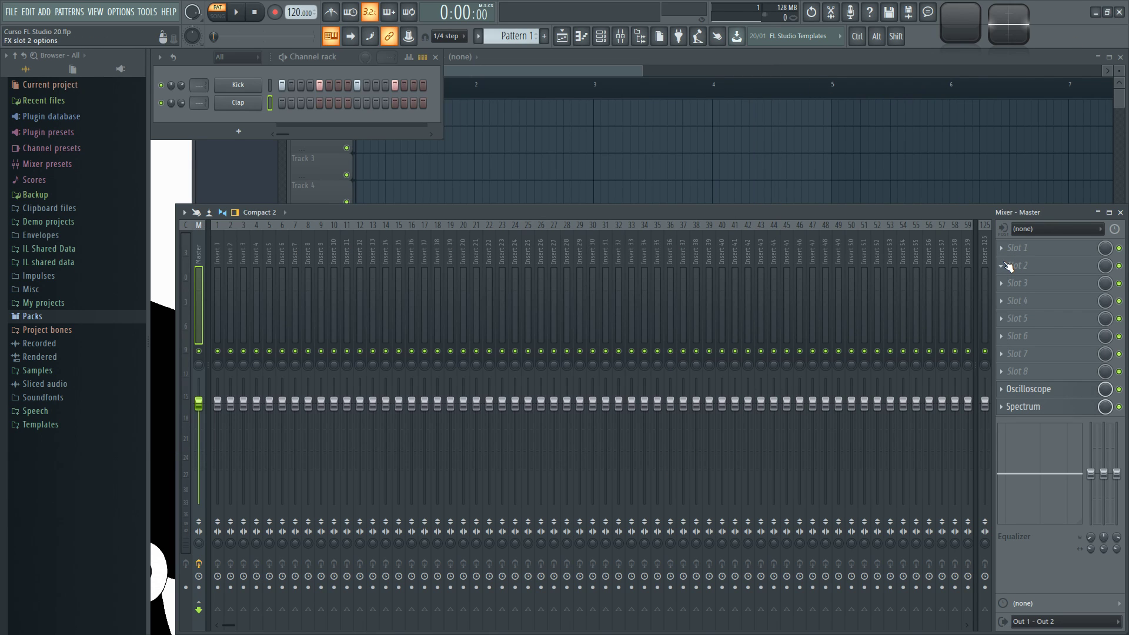
Step: Load SPAN into Slot 1 of the Master mixer track and move its window over the mixer
click(1001, 248)
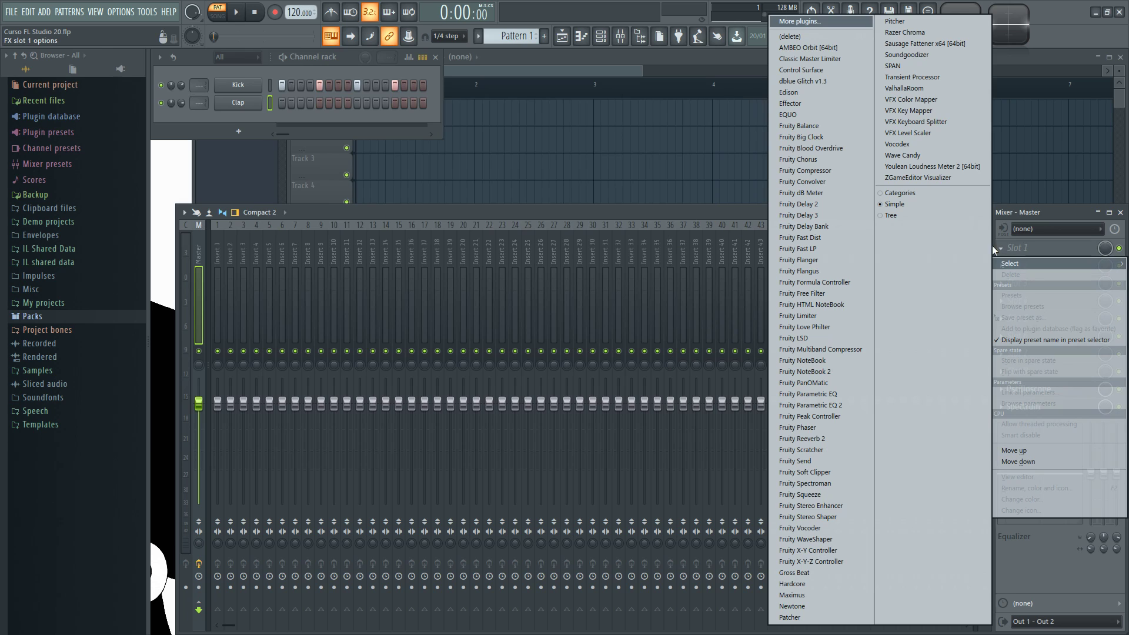
click(907, 72)
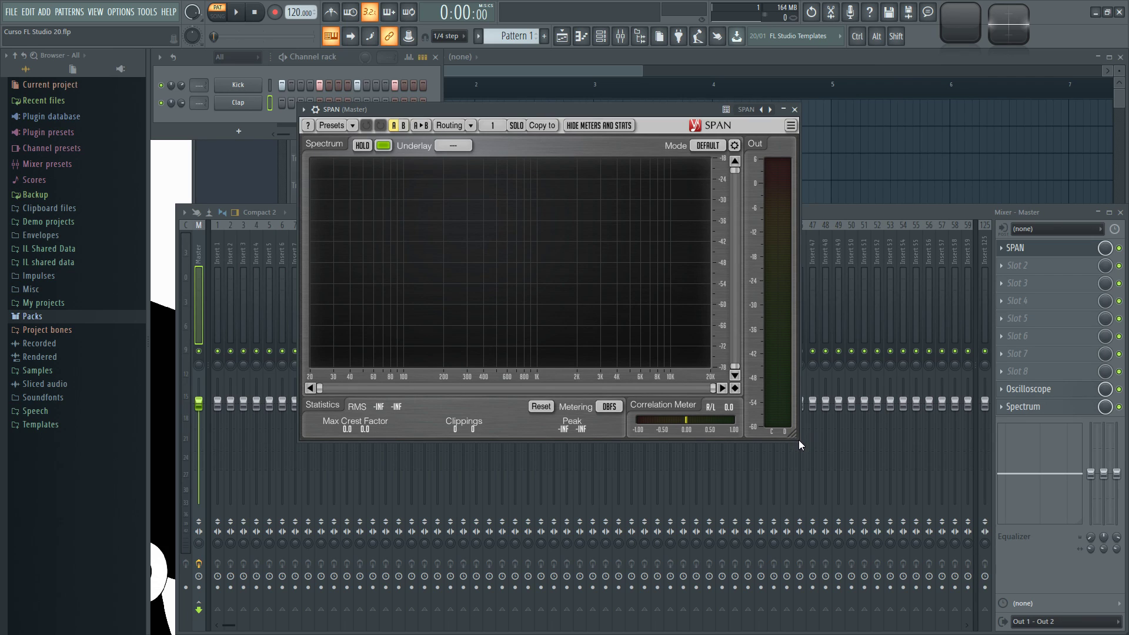
drag(682, 108, 651, 121)
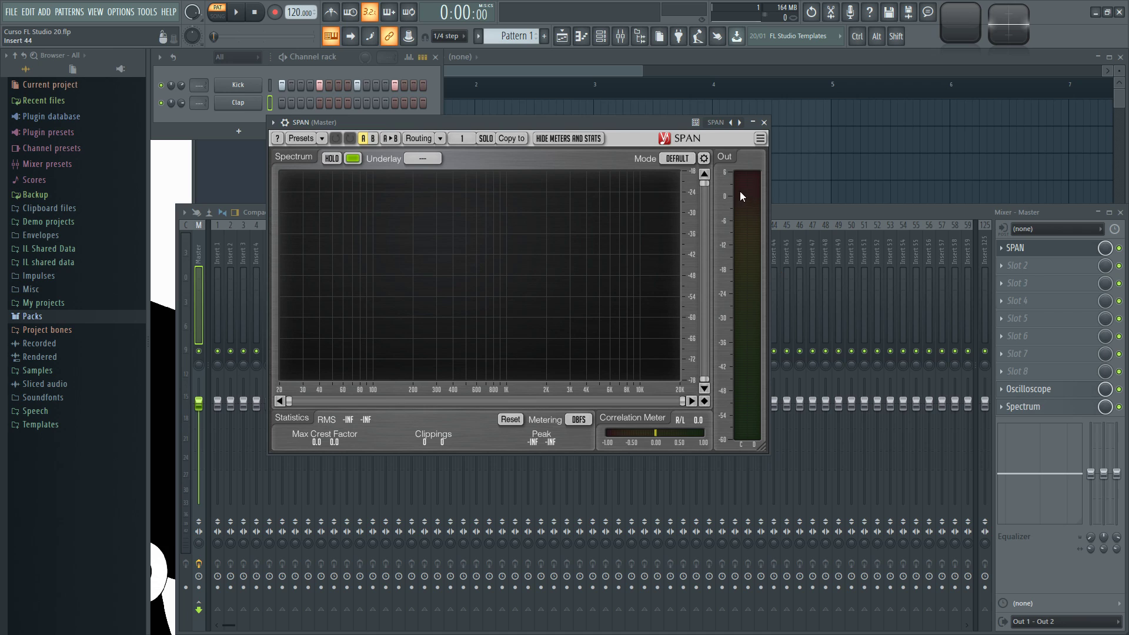
drag(666, 119, 651, 107)
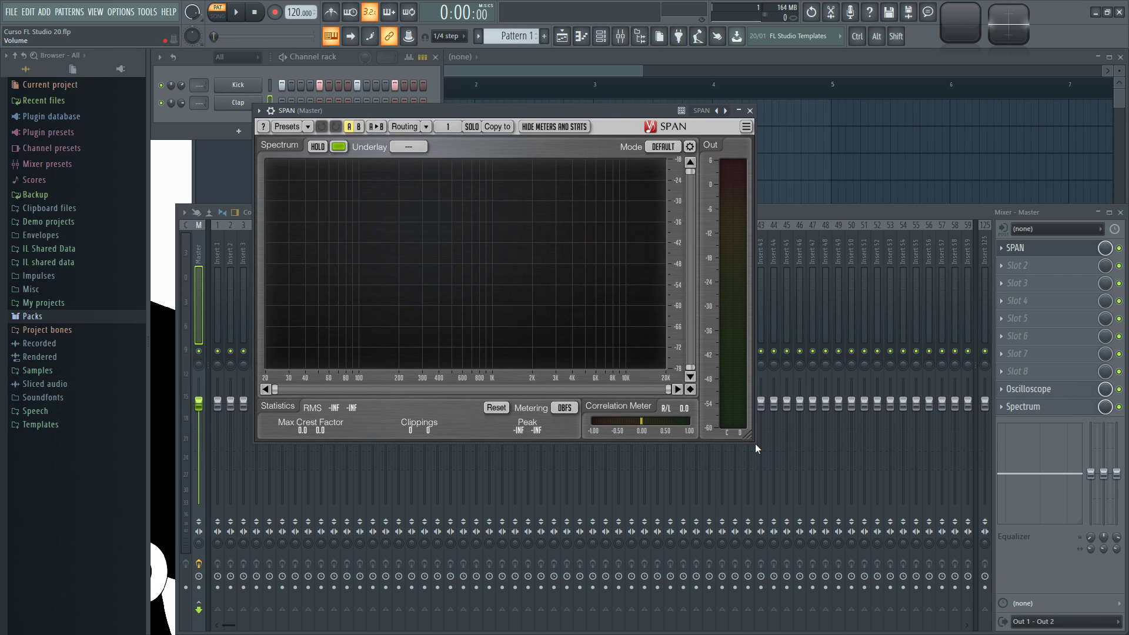
drag(418, 114, 416, 151)
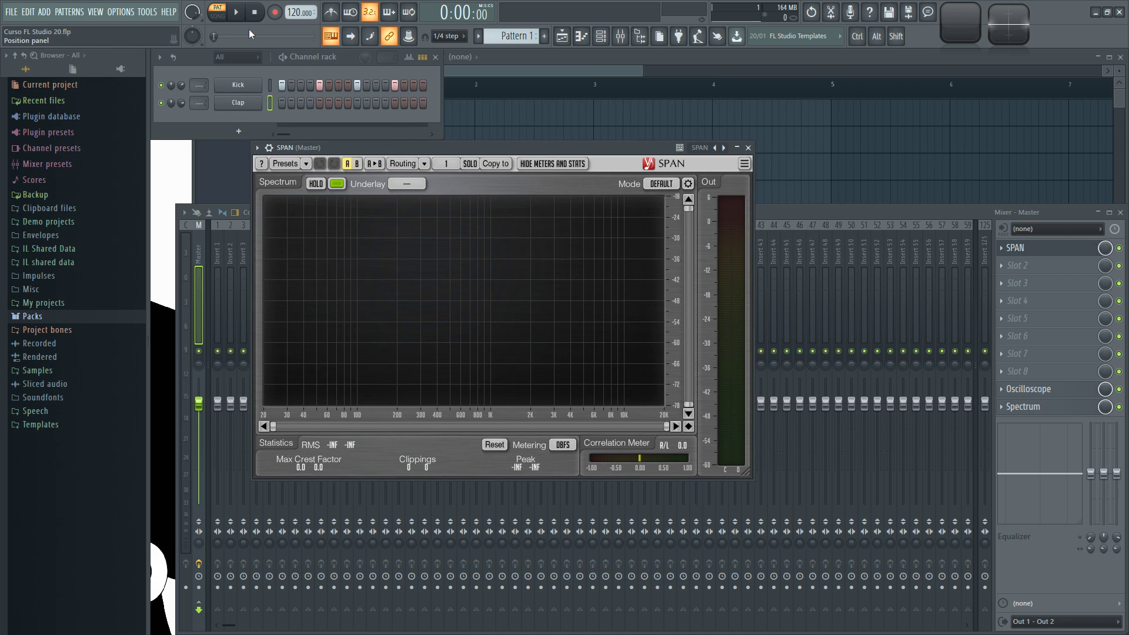
Step: Play Pattern 1 to watch its spectrum and levels in SPAN, and stop playback
key(space)
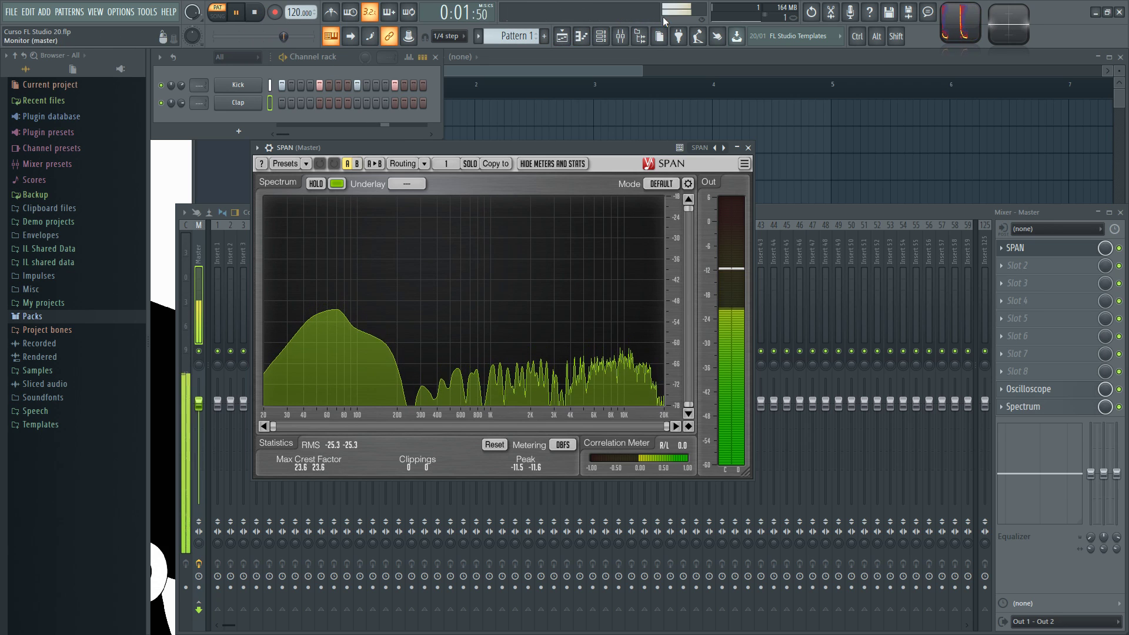
click(254, 12)
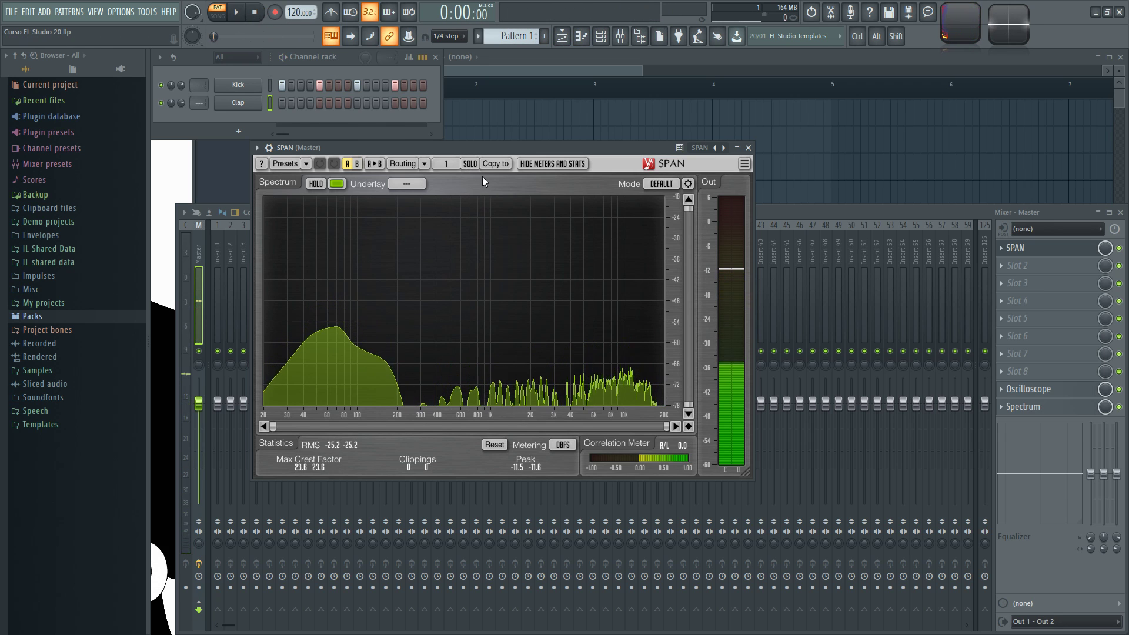
click(1052, 390)
click(1048, 392)
Step: Reposition the SPAN window and close it, keeping the effect loaded on the Master track
click(609, 168)
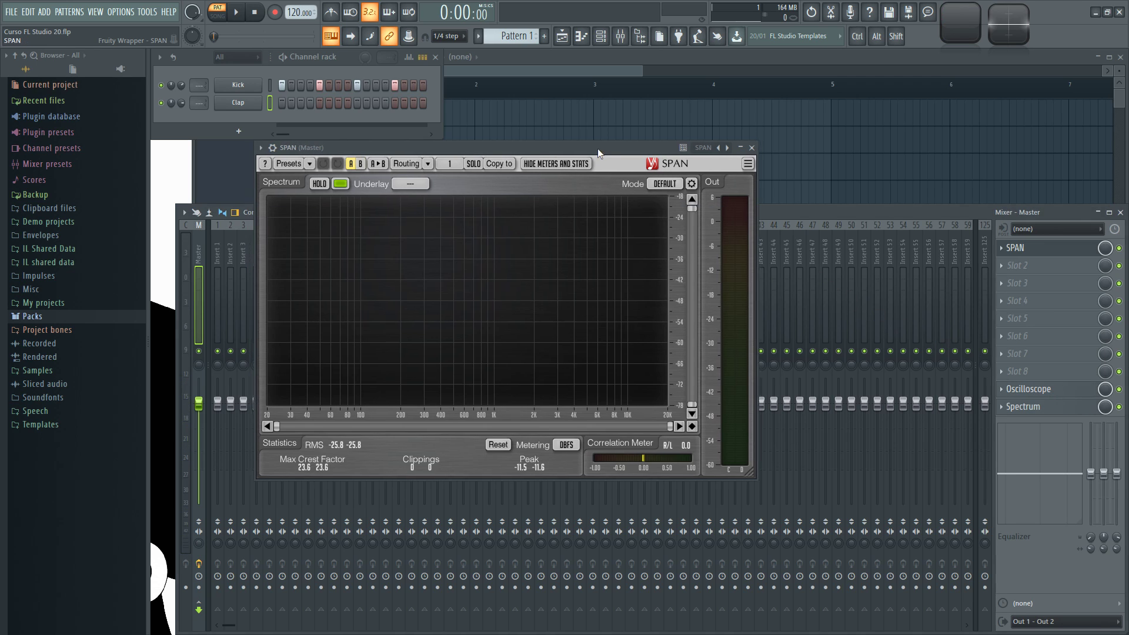
drag(603, 149, 608, 130)
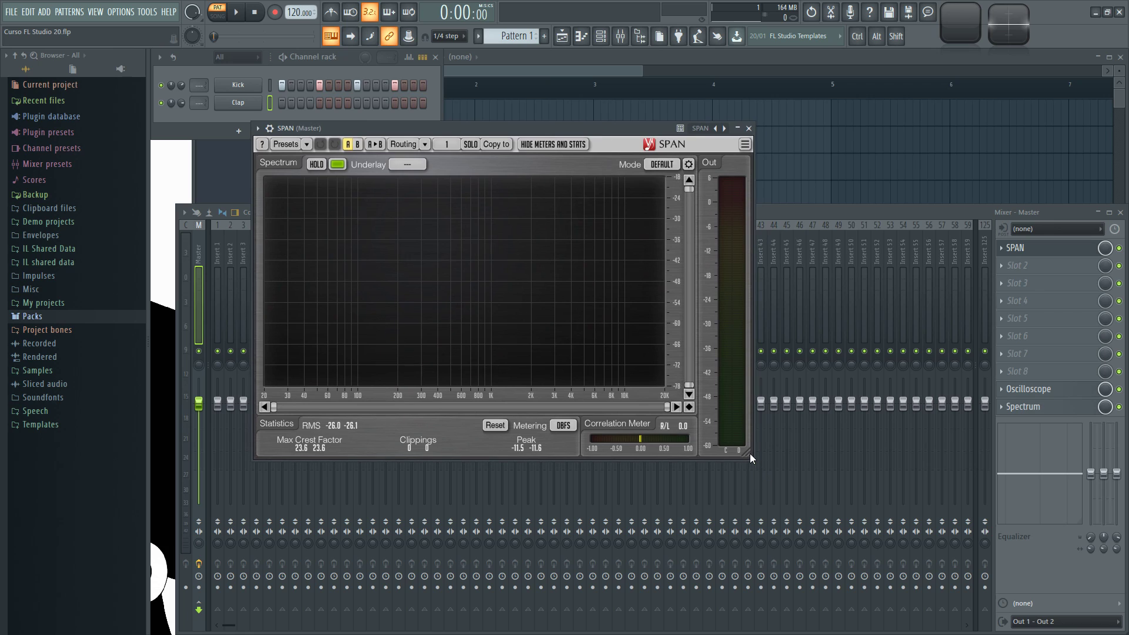
drag(649, 127, 660, 140)
click(761, 142)
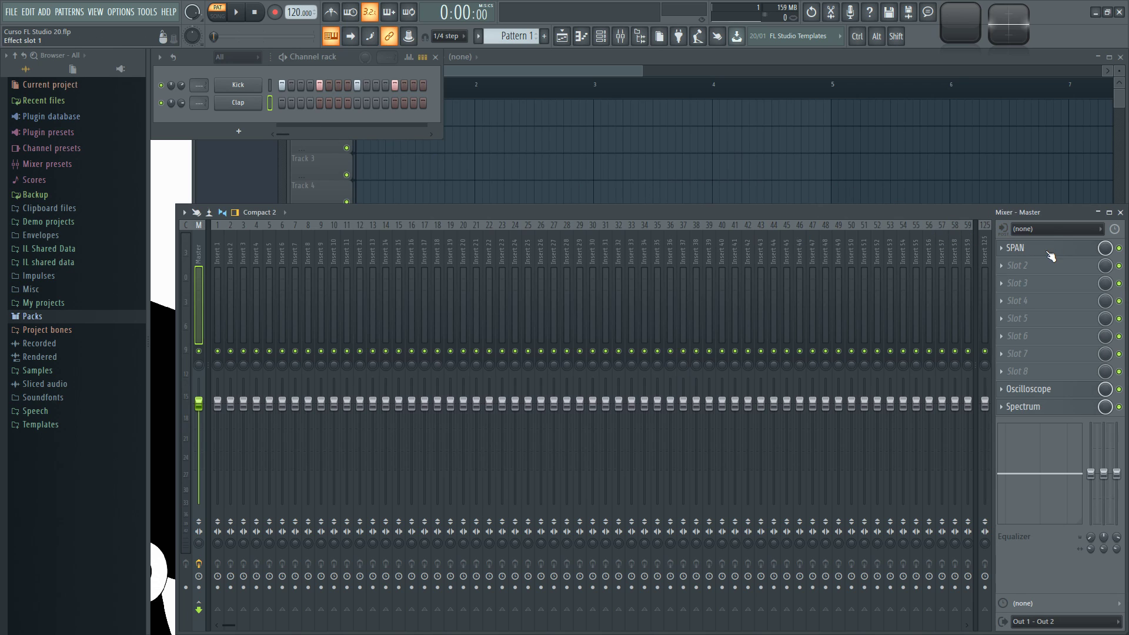
Step: Insert Sylenth1 [64bit] as a new channel from the Clap channel, move its window upward, and play a test note
right_click(232, 104)
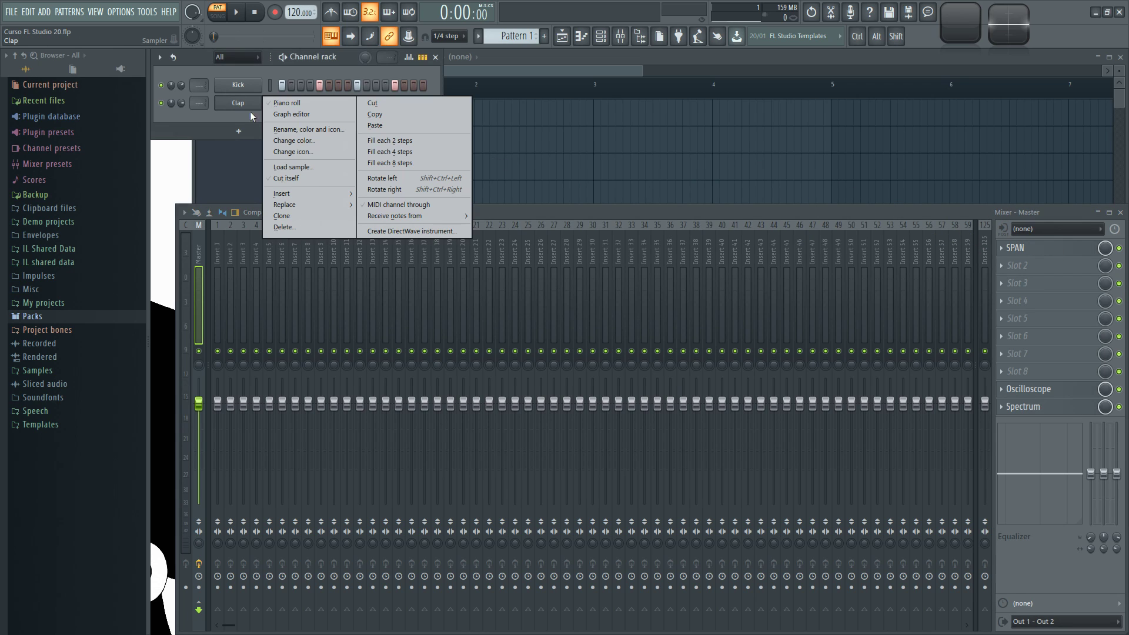
mouse_move(319, 192)
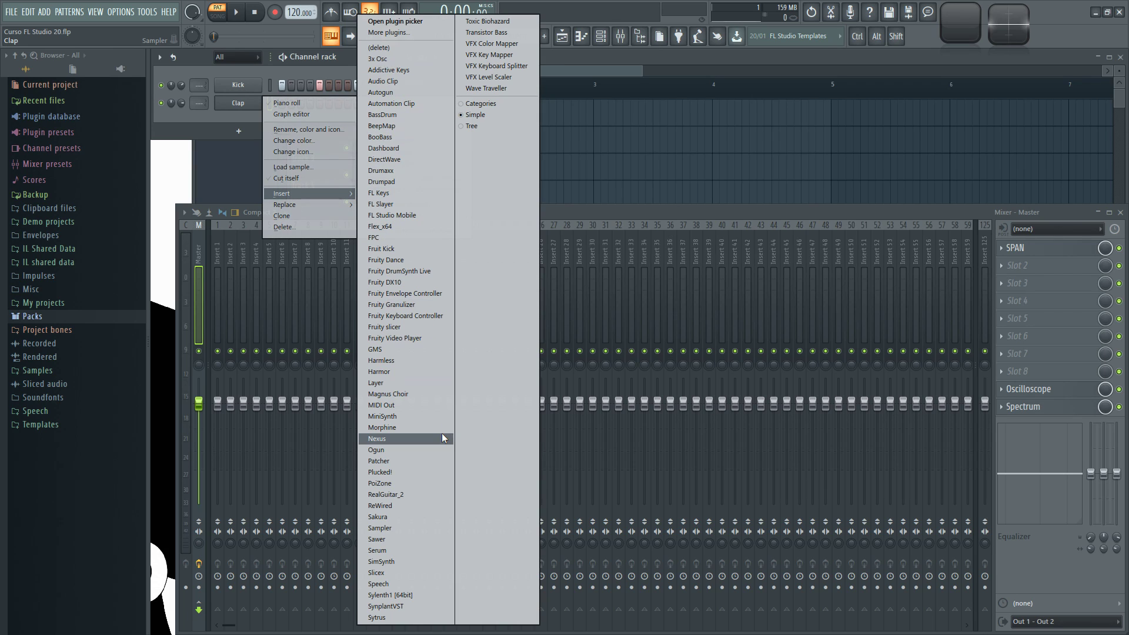
click(396, 594)
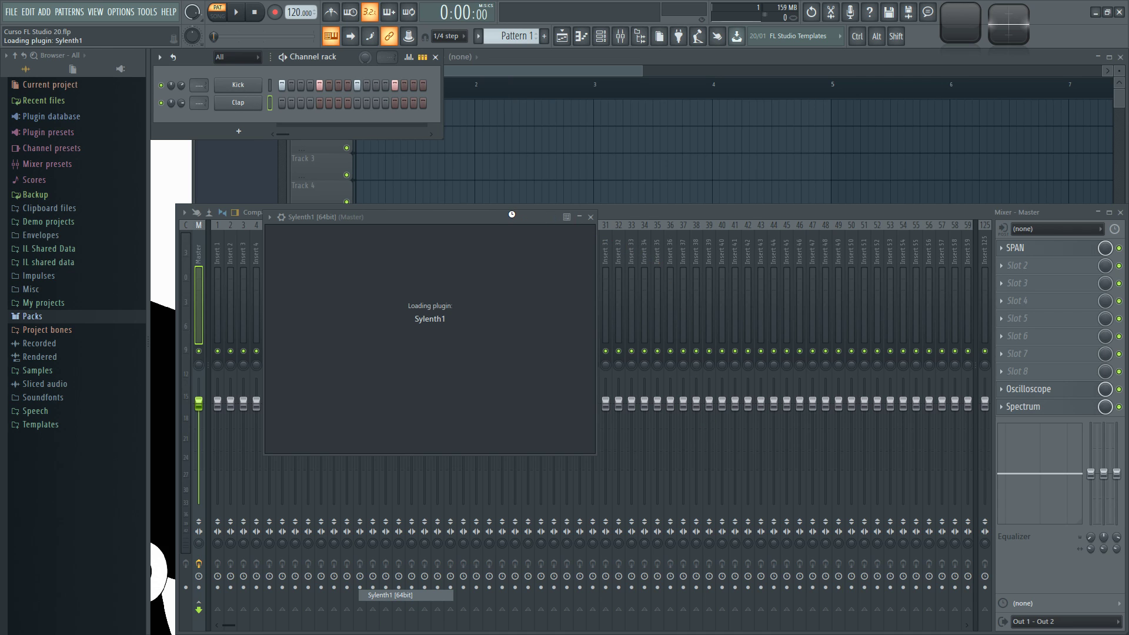
drag(510, 218, 530, 150)
key(z)
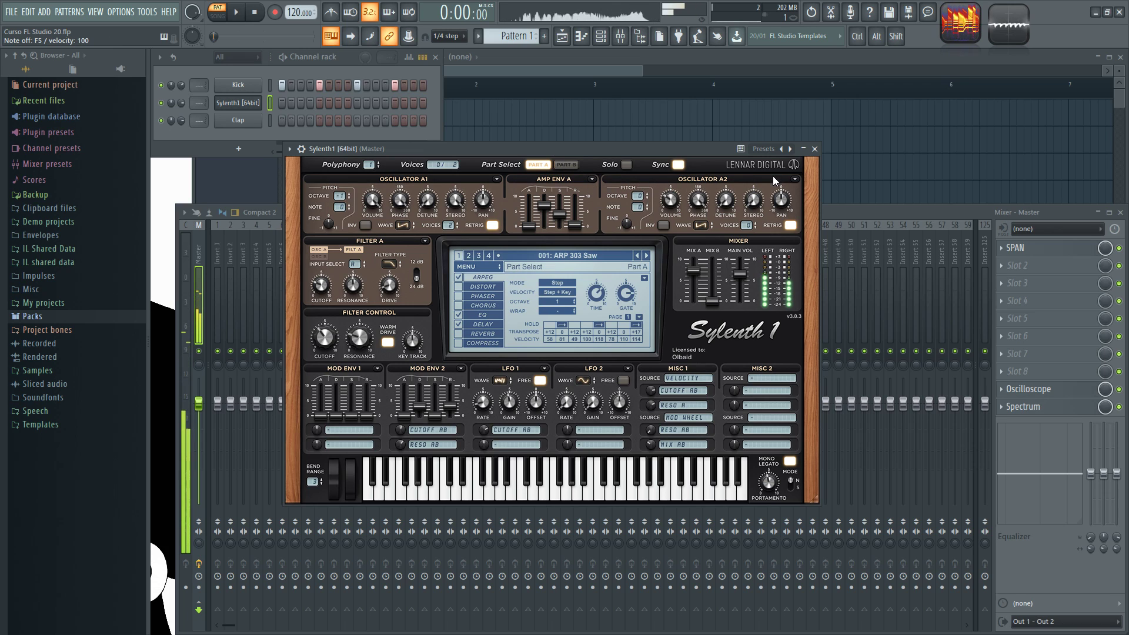
Step: Review the list of instruments that can be inserted from the Clap channel, and close it without choosing one
right_click(238, 122)
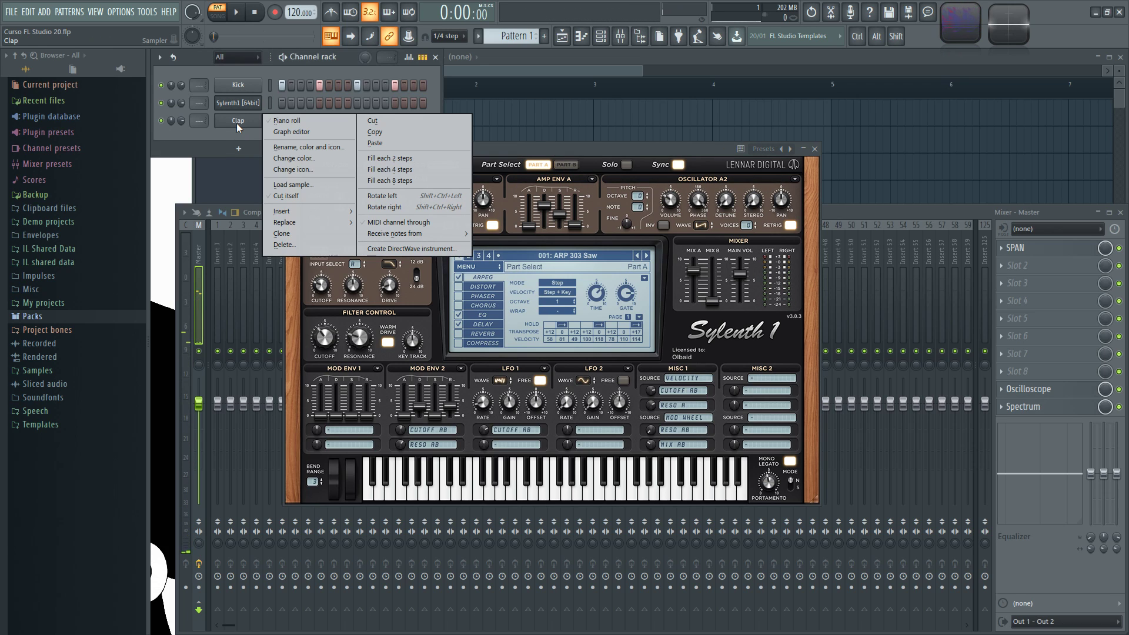
mouse_move(302, 216)
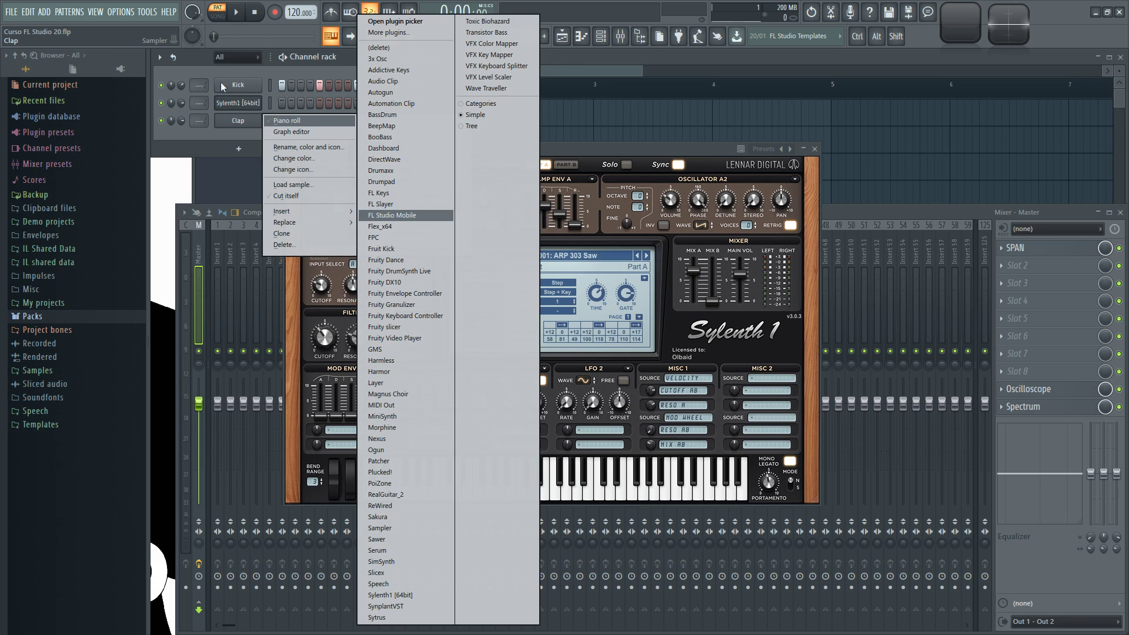
click(579, 150)
Step: Reposition the Sylenth1 window over the mixer so that it sits clear below the Channel rack
drag(579, 150, 577, 189)
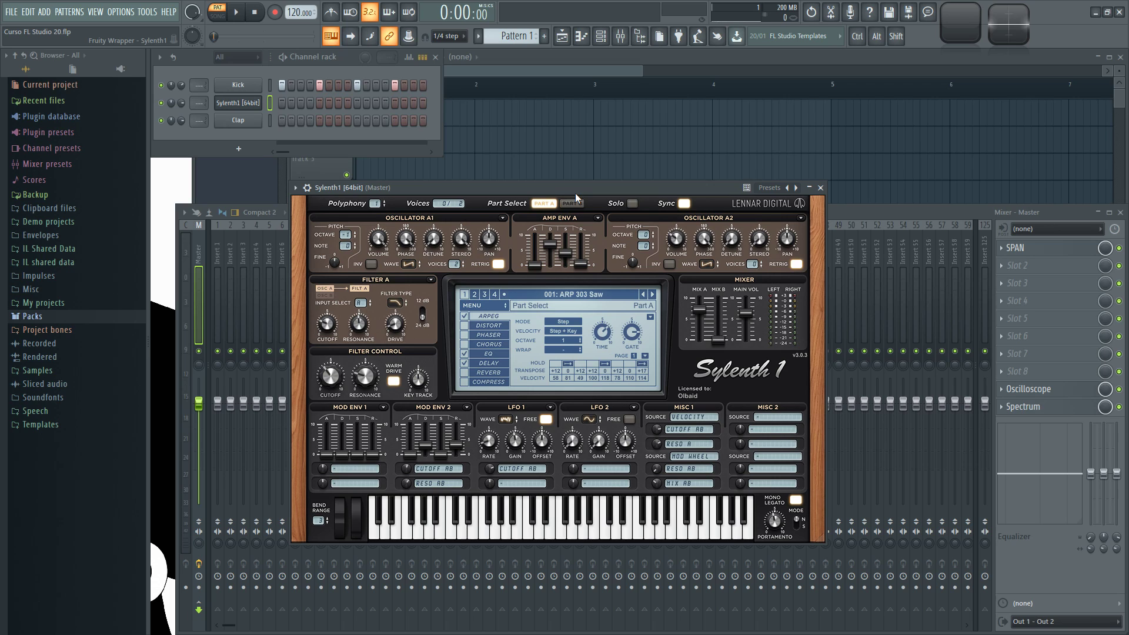
drag(576, 194, 566, 194)
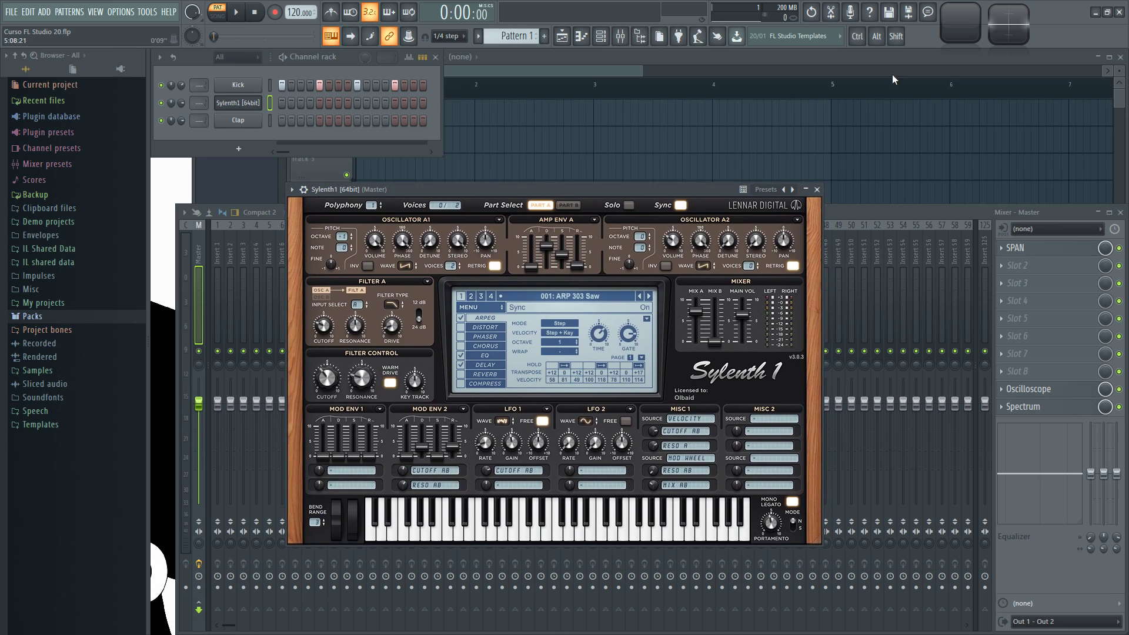
drag(674, 188, 675, 178)
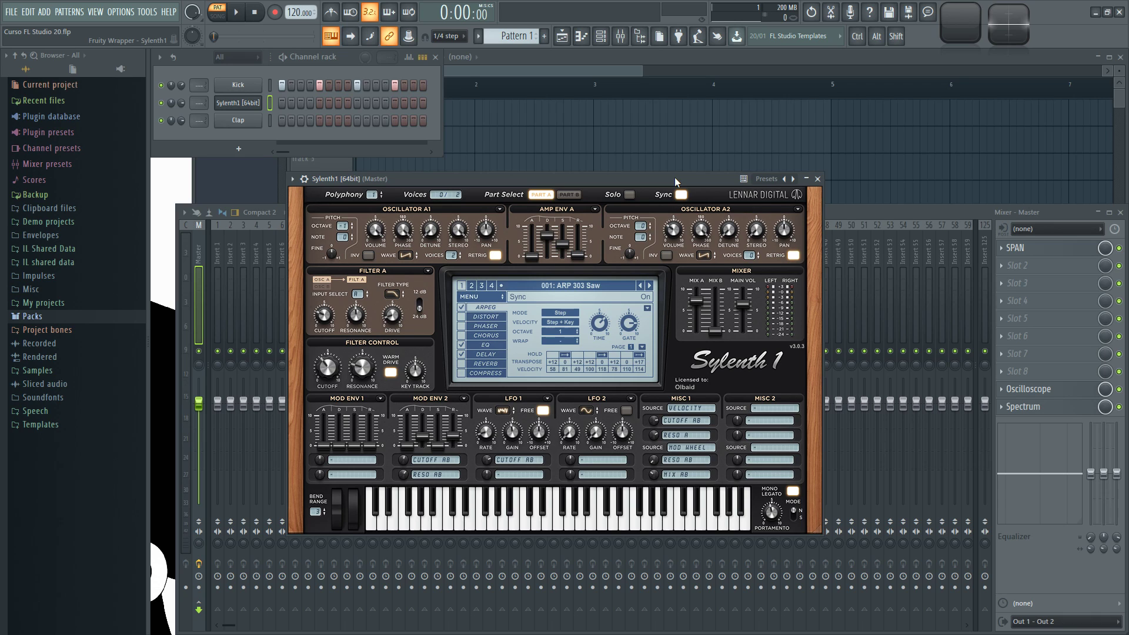
drag(675, 182, 667, 187)
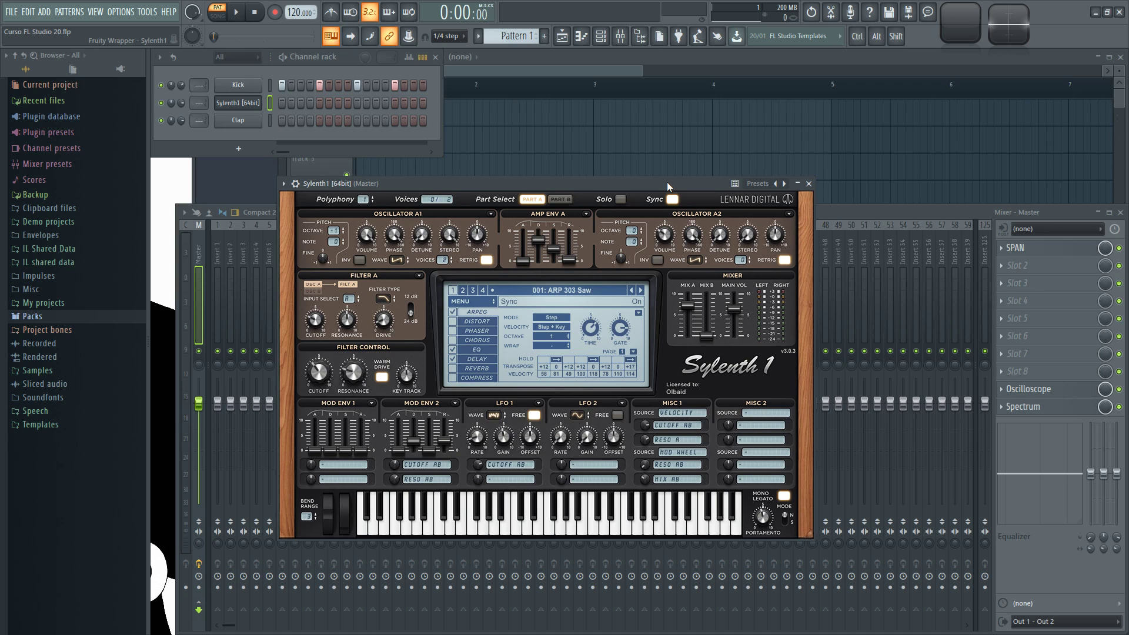
mouse_move(671, 187)
mouse_down()
mouse_move(646, 228)
mouse_move(664, 195)
mouse_up()
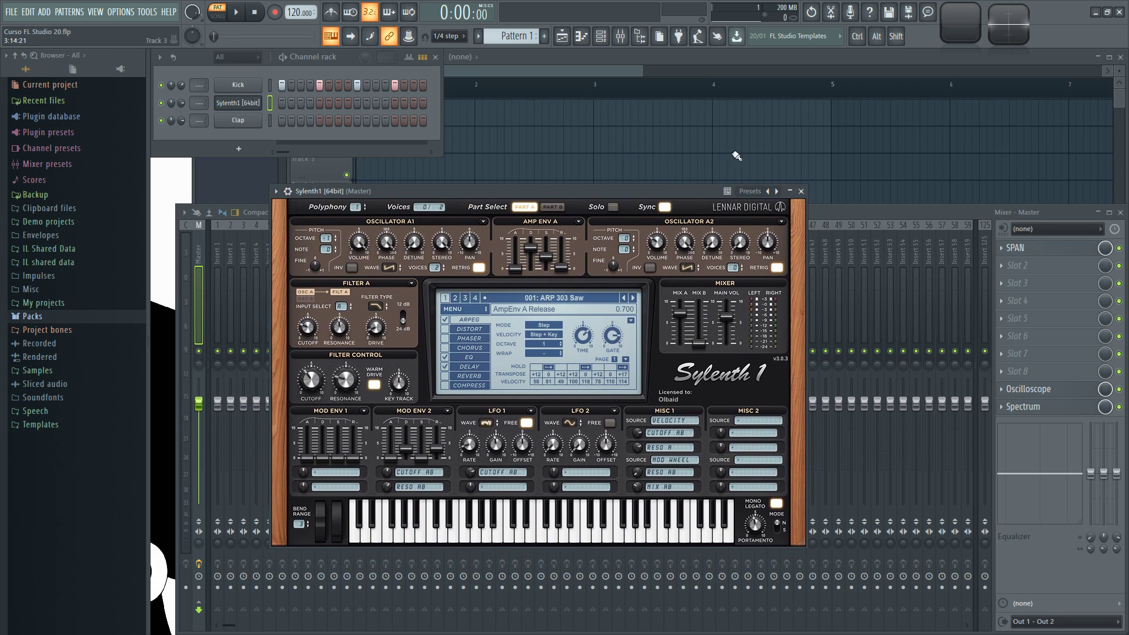
mouse_move(655, 189)
mouse_down()
mouse_move(680, 180)
mouse_move(672, 187)
mouse_up()
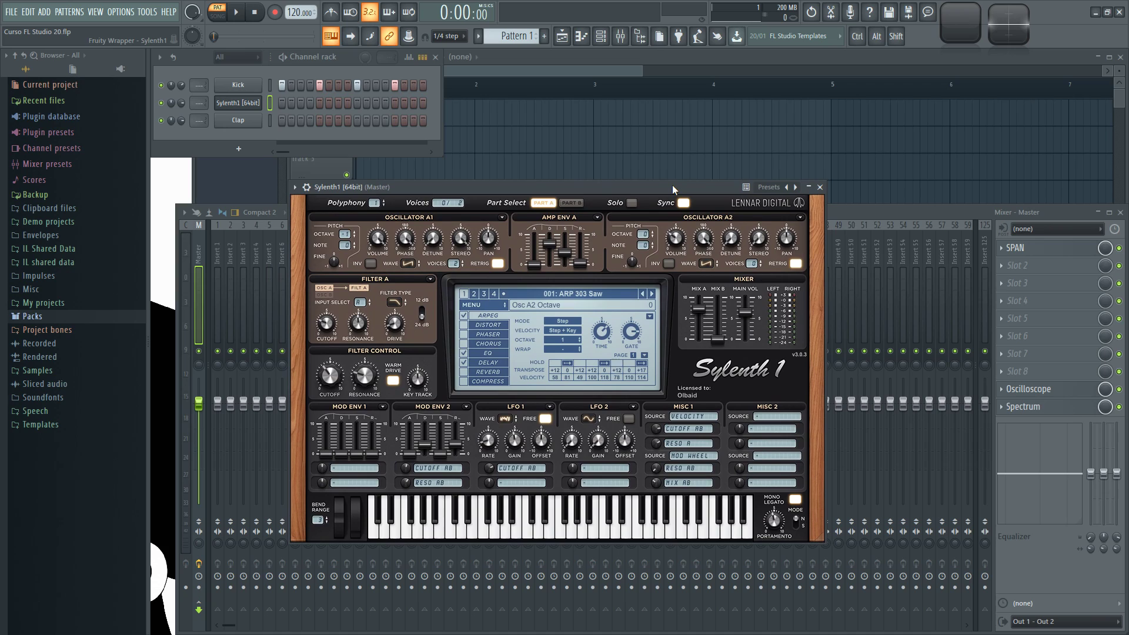